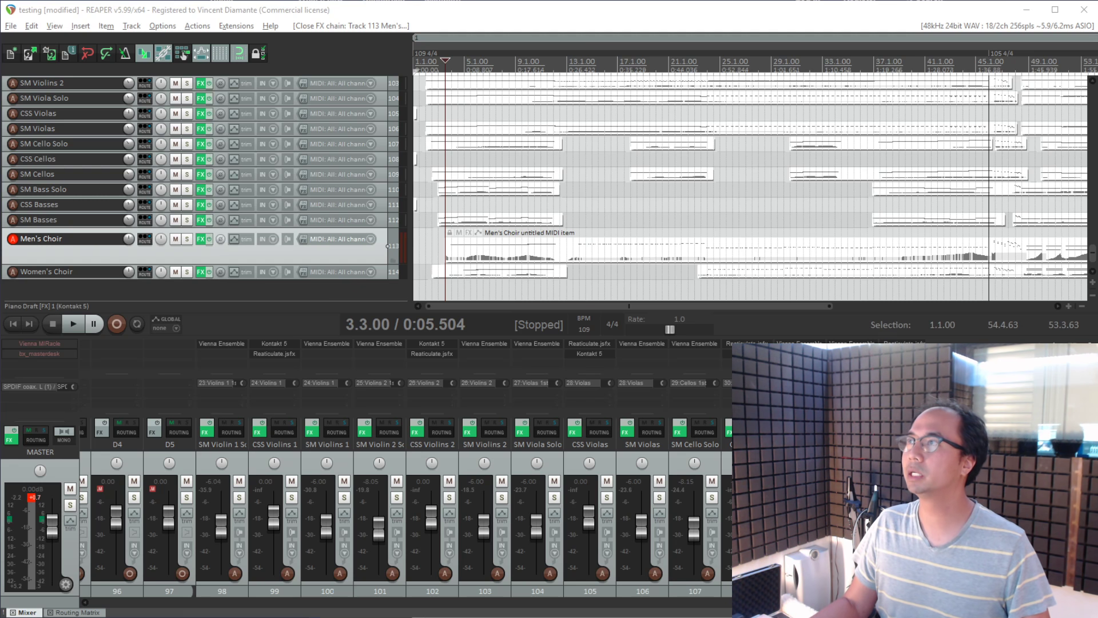
- Download and save the 64-bit ReaPlugs VST v2.36 installer from the ReaPlugs page
key("alt+Tab")
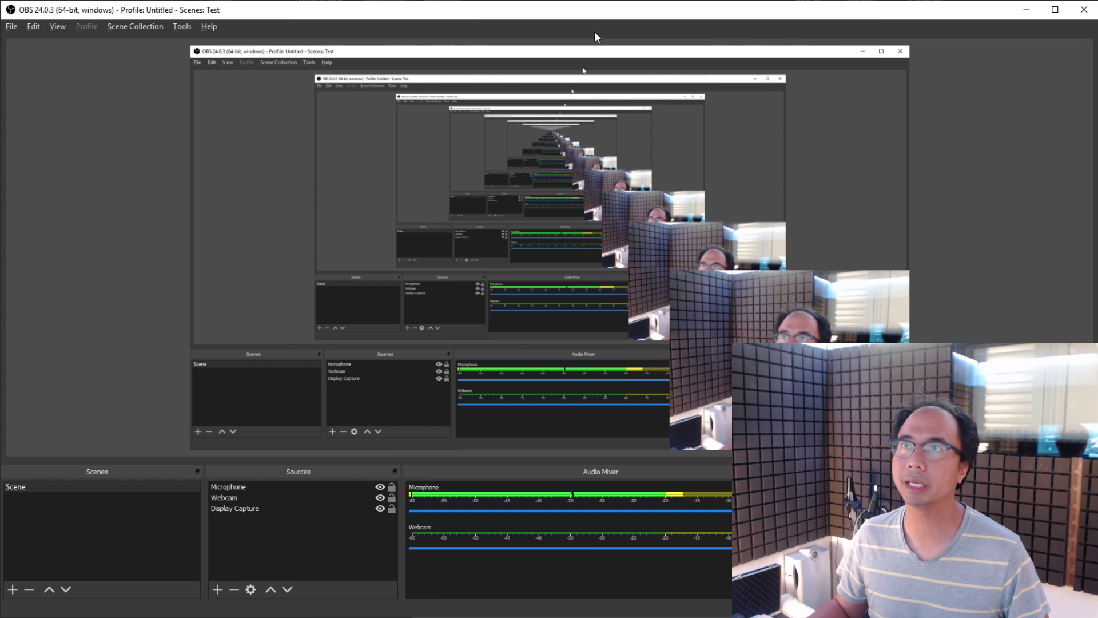
key("alt+Tab")
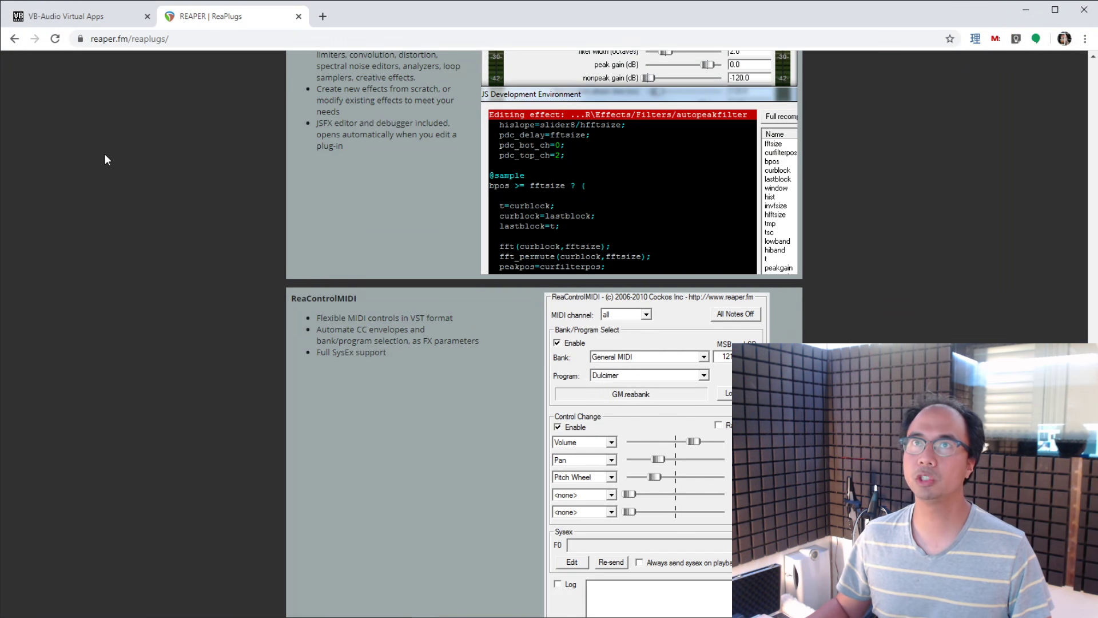
scroll(181, 284, "up", 20)
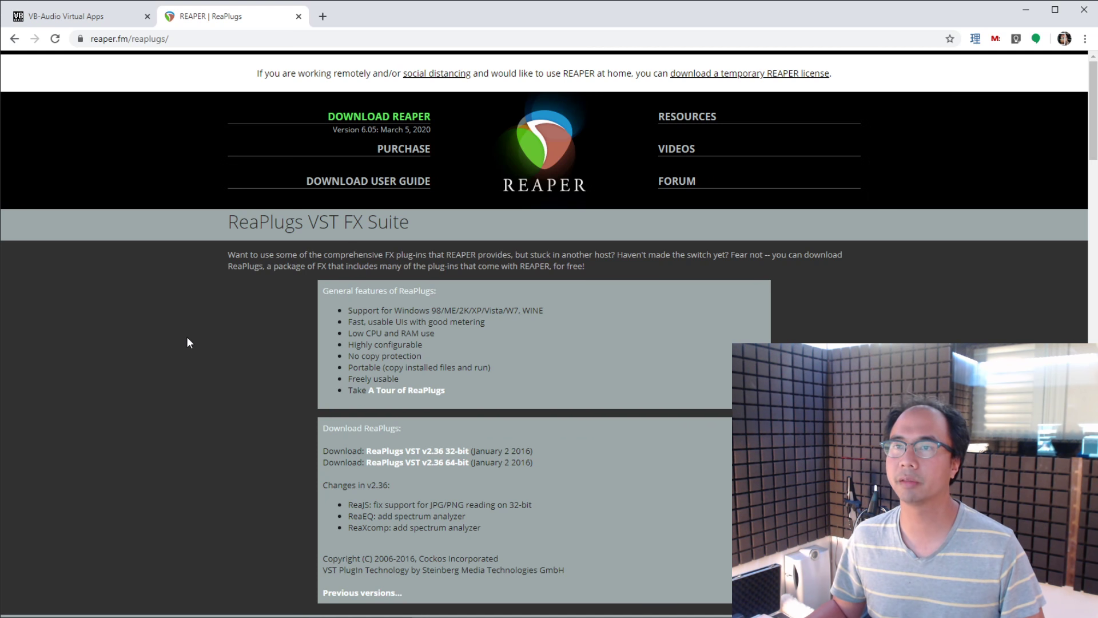
scroll(322, 474, "down", 3)
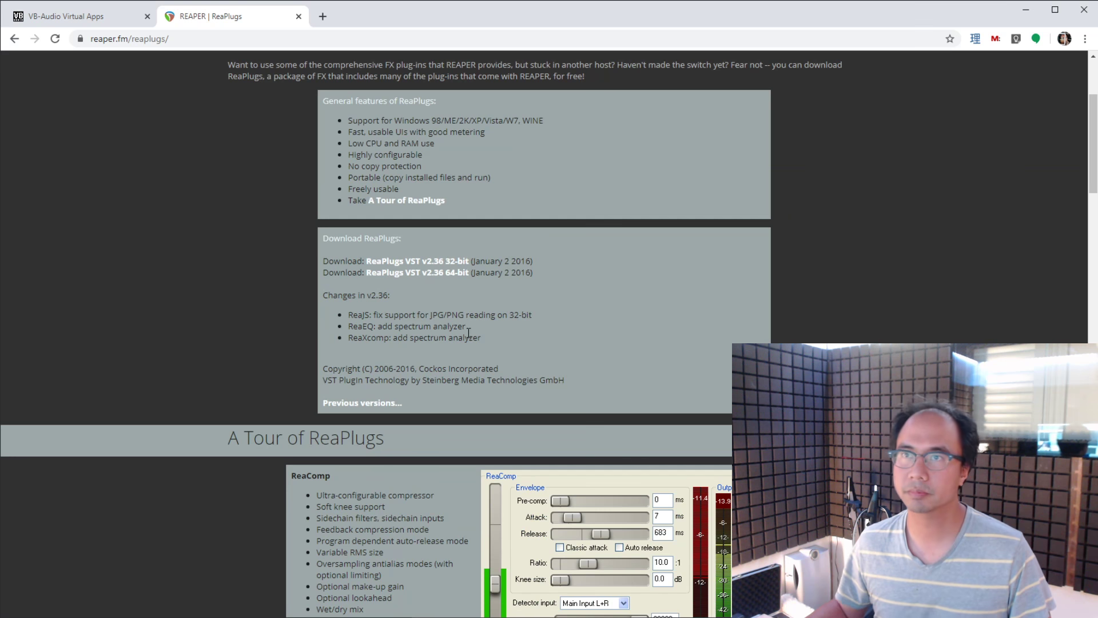
left_click(452, 274)
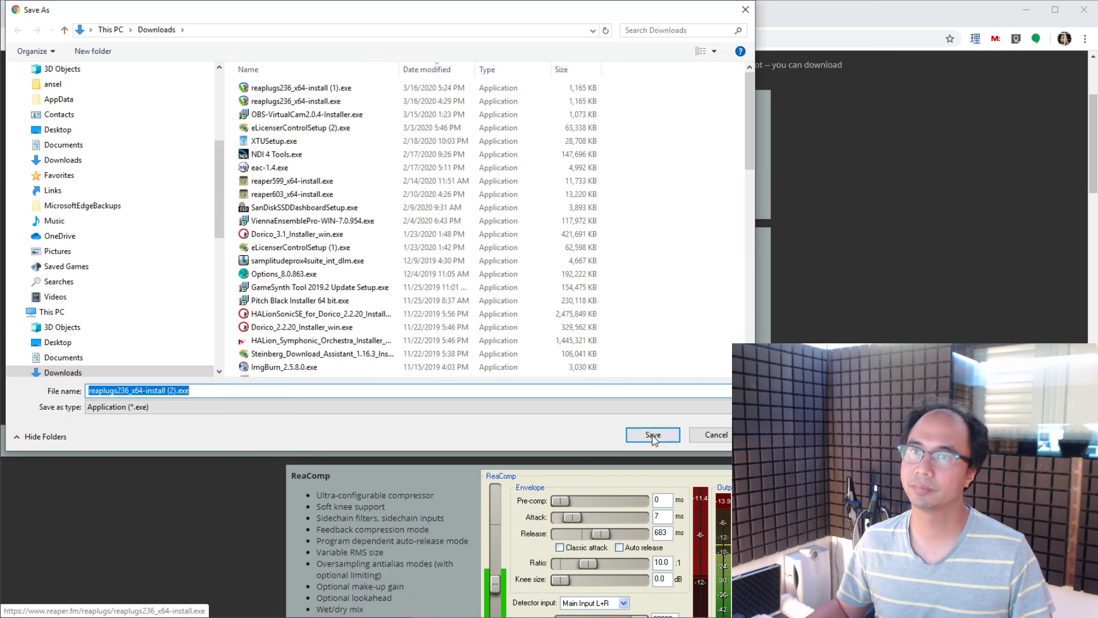
left_click(653, 435)
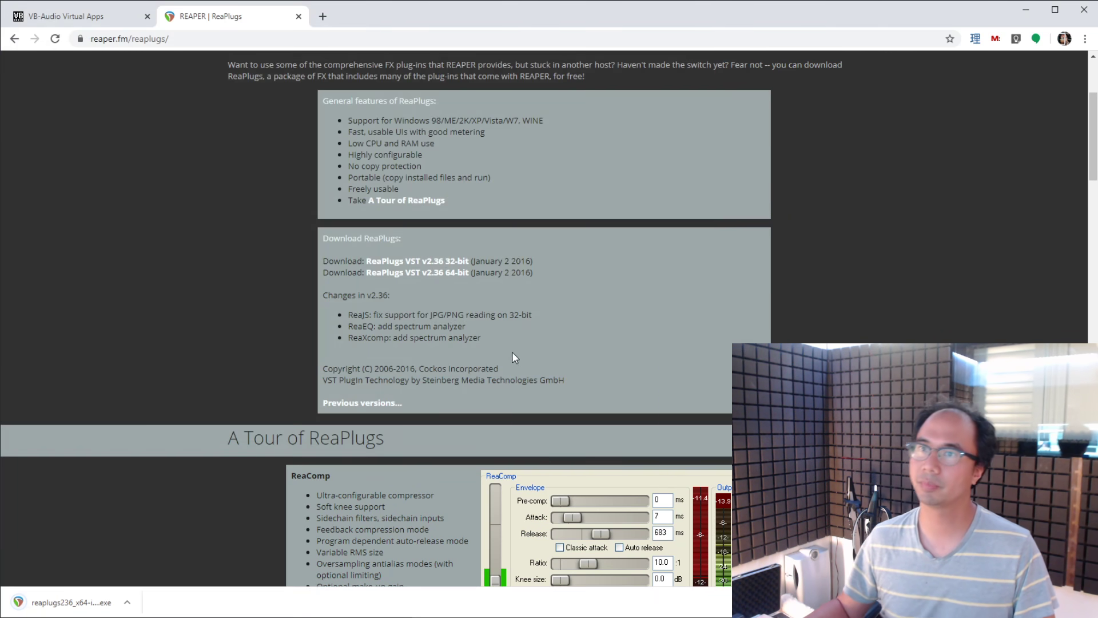
- Read the ReaStream description further down the ReaPlugs page while the installer opens
scroll(513, 352, "down", 7)
scroll(344, 335, "down", 20)
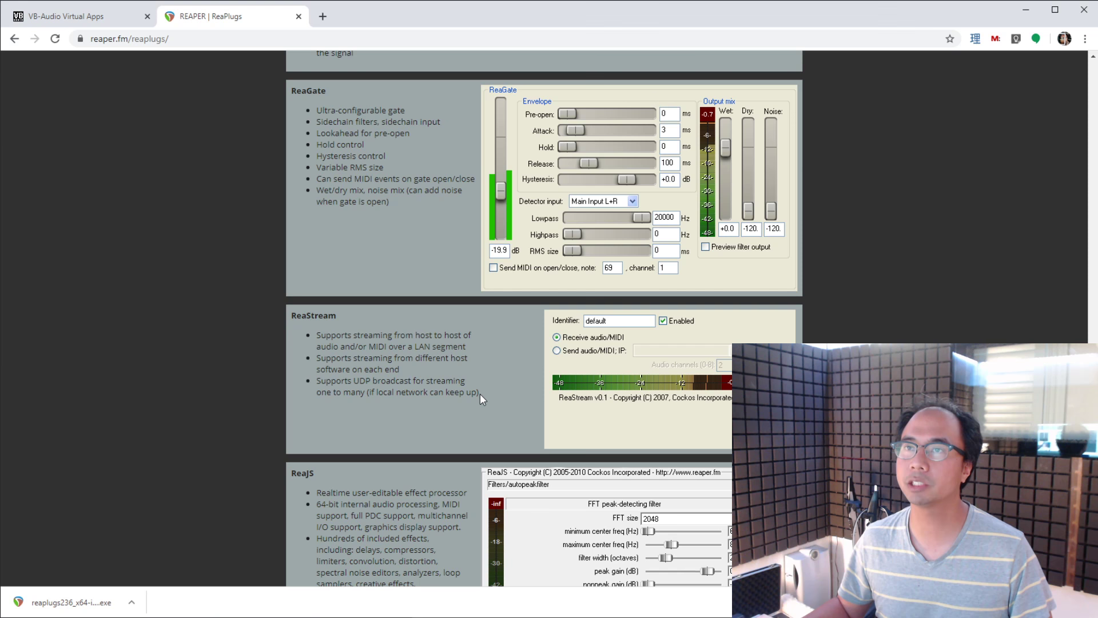
left_click_drag(483, 399, 280, 299)
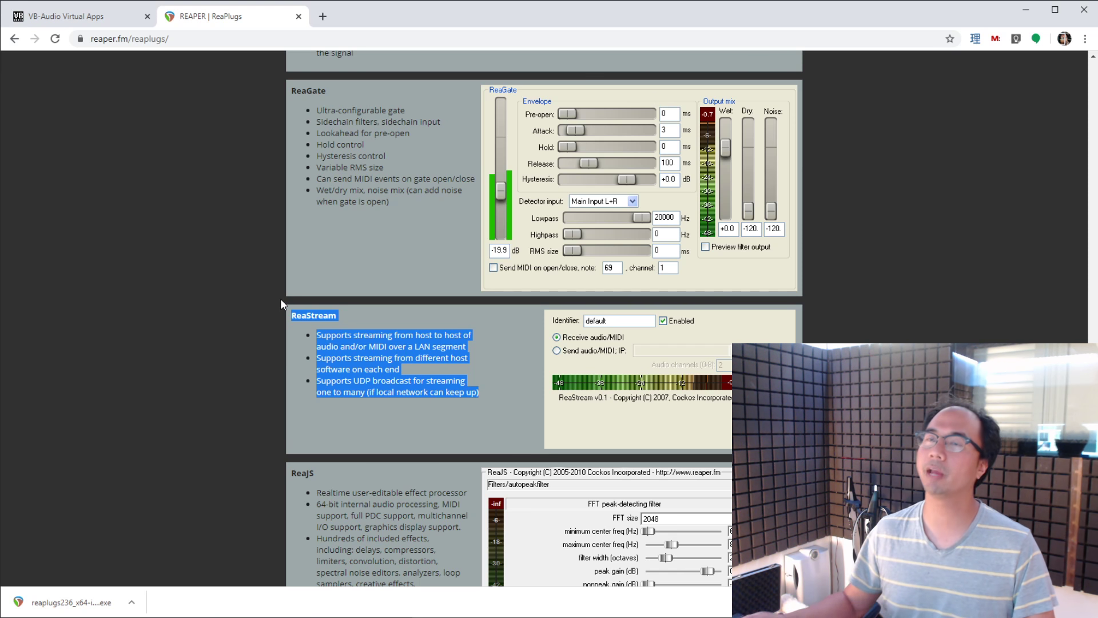
left_click(281, 299)
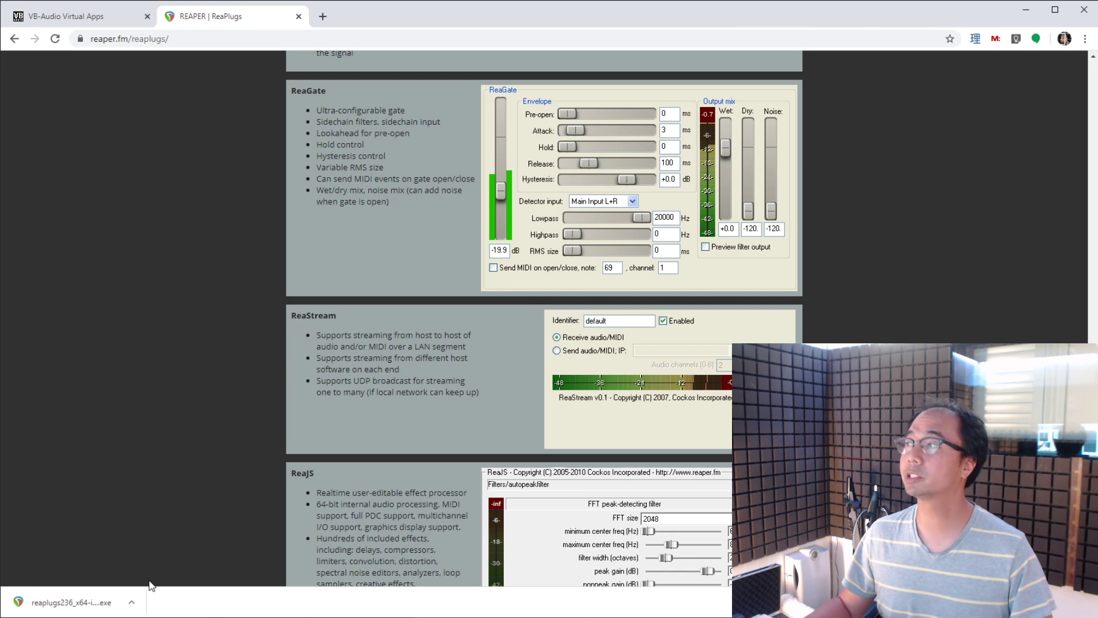
scroll(105, 430, "down", 2)
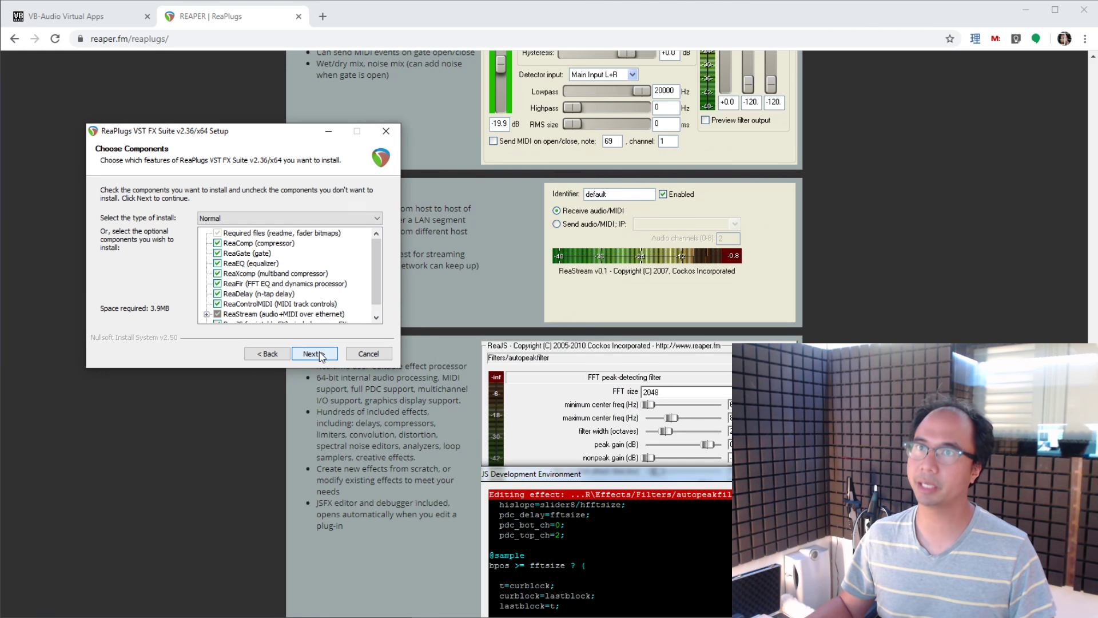
- Inspect ReaStream's channel variants and the C:\Program Files\VSTPlugins\ReaPlugs destination, then cancel setup
scroll(307, 241, "down", 1)
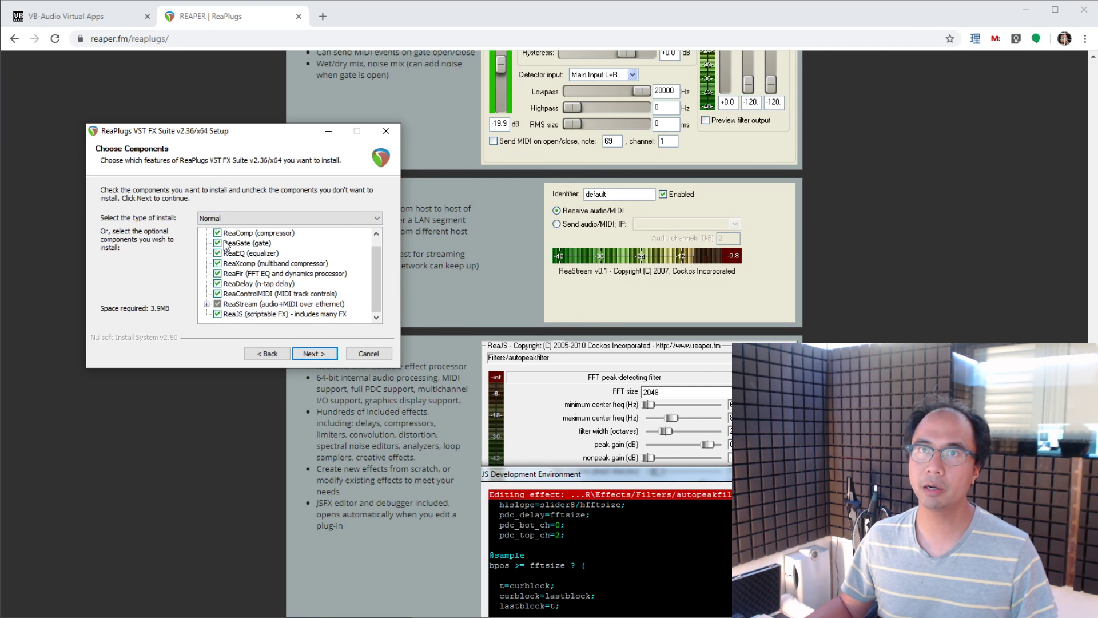
left_click(207, 304)
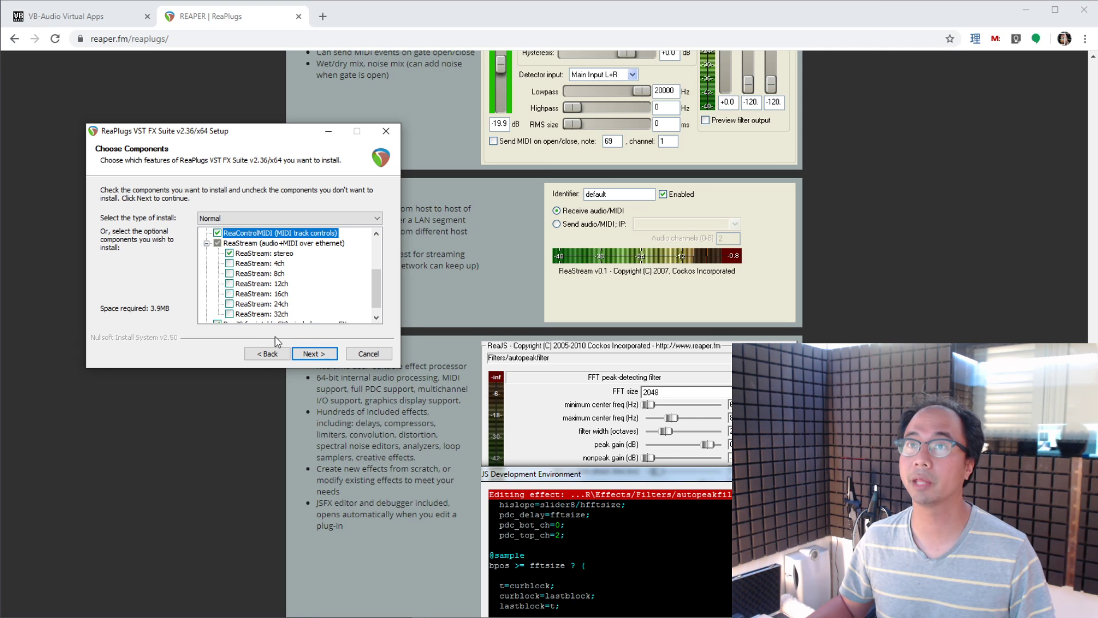
left_click(307, 354)
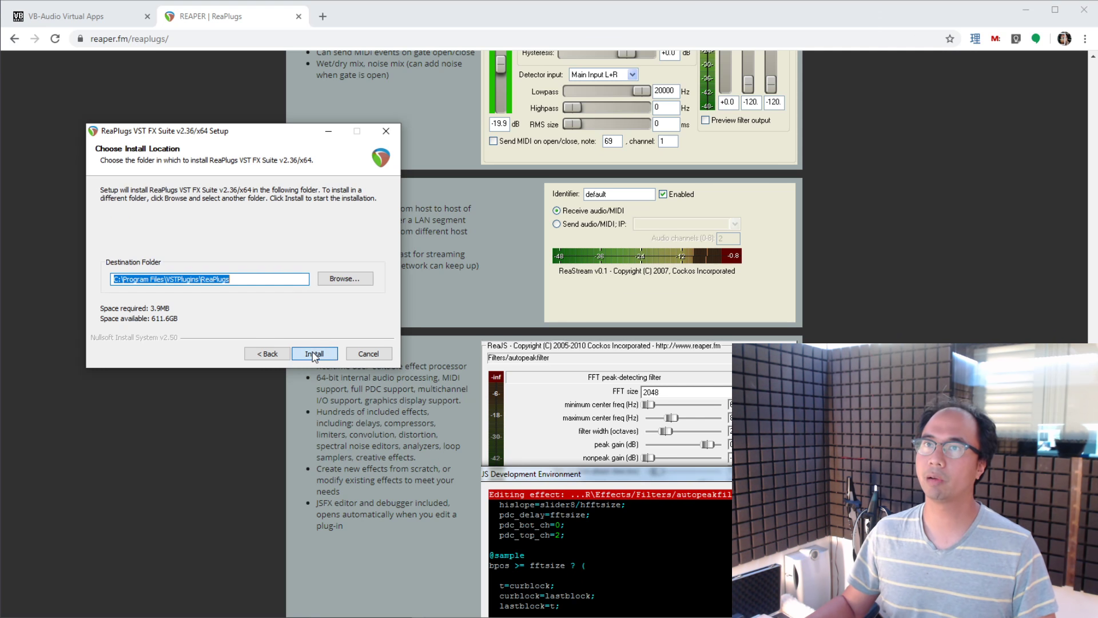
left_click_drag(244, 137, 343, 94)
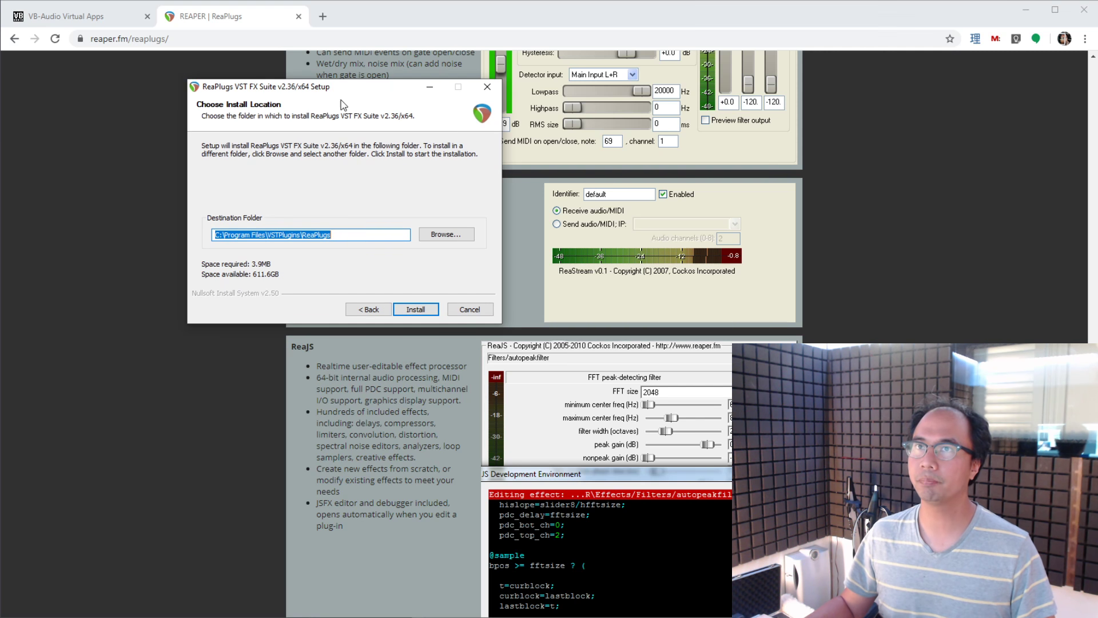
left_click(348, 233)
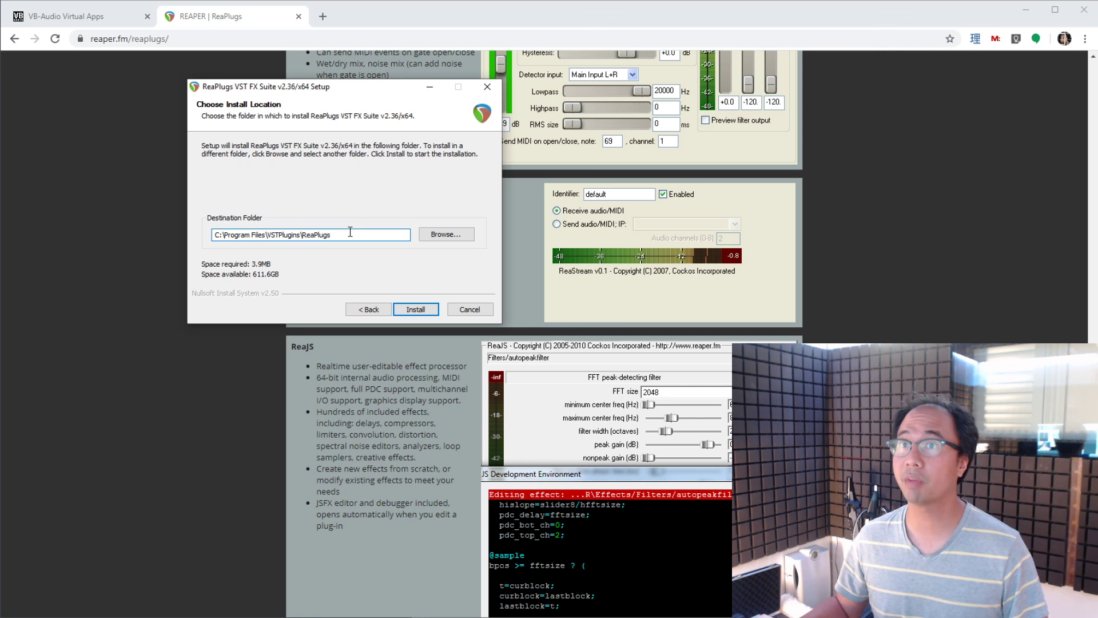
left_click_drag(303, 234, 207, 237)
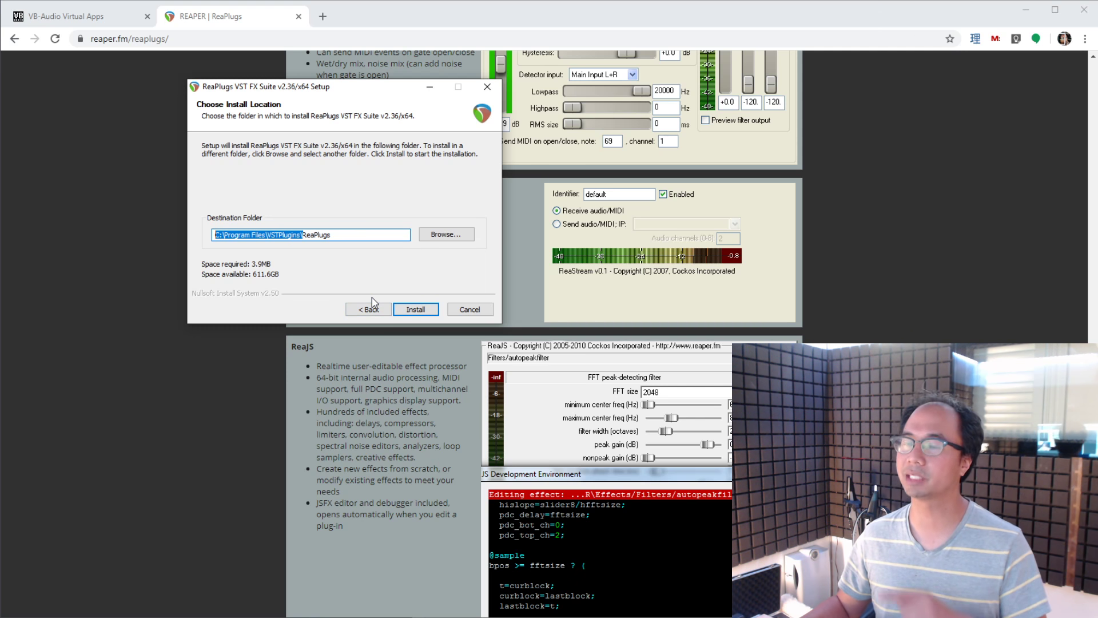
left_click(479, 312)
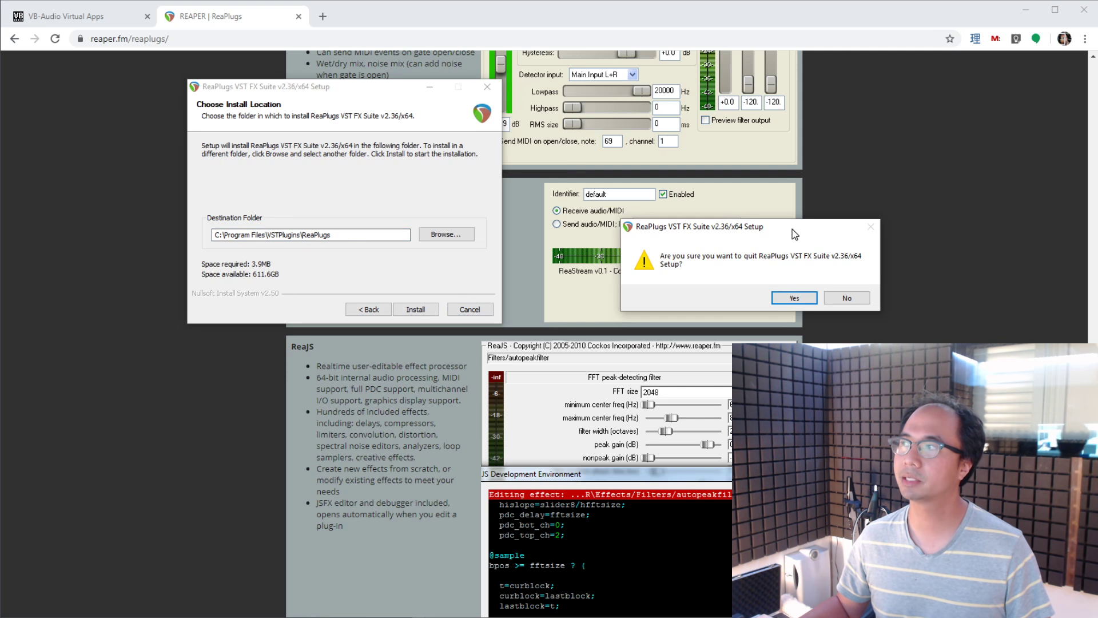
- Confirm quitting ReaPlugs Setup and open REAPER's Add FX browser for the master track
left_click(810, 304)
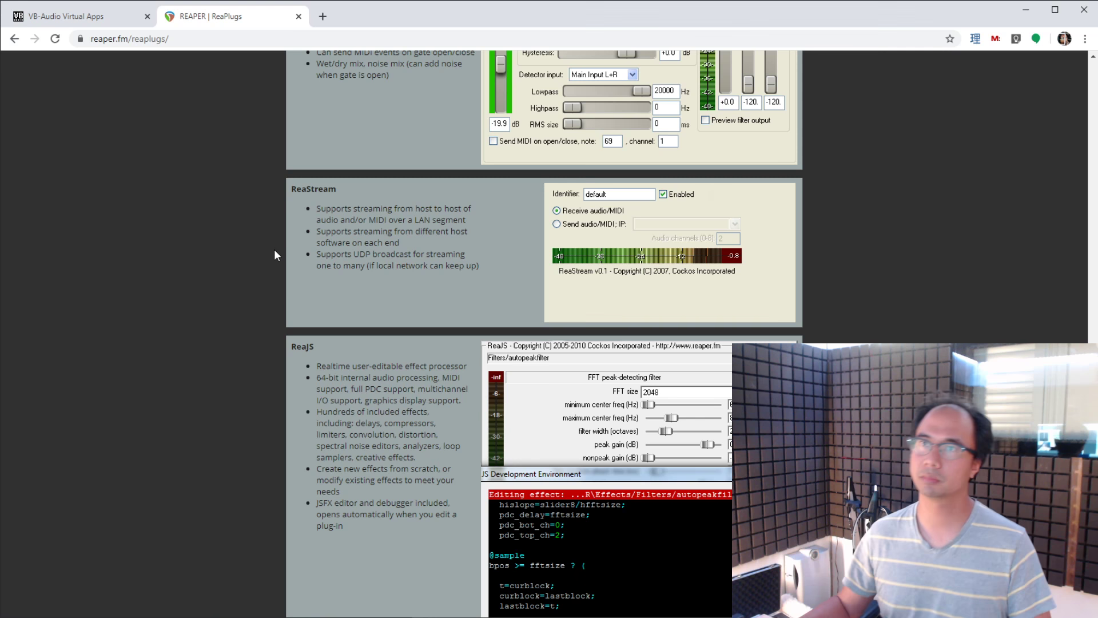
key("alt+Tab")
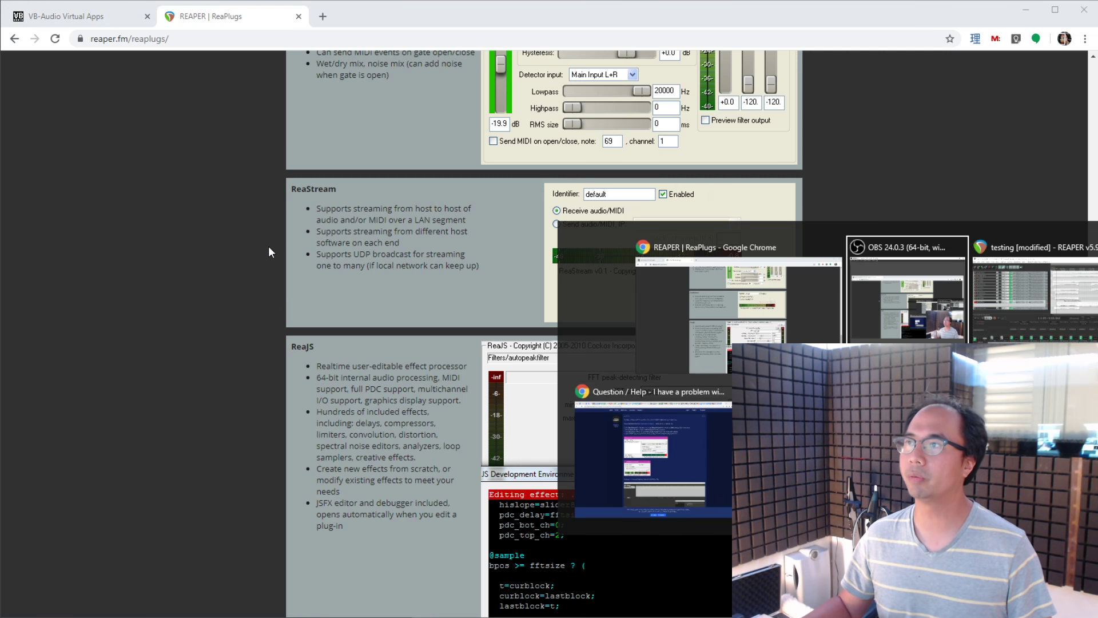
key("alt+Tab")
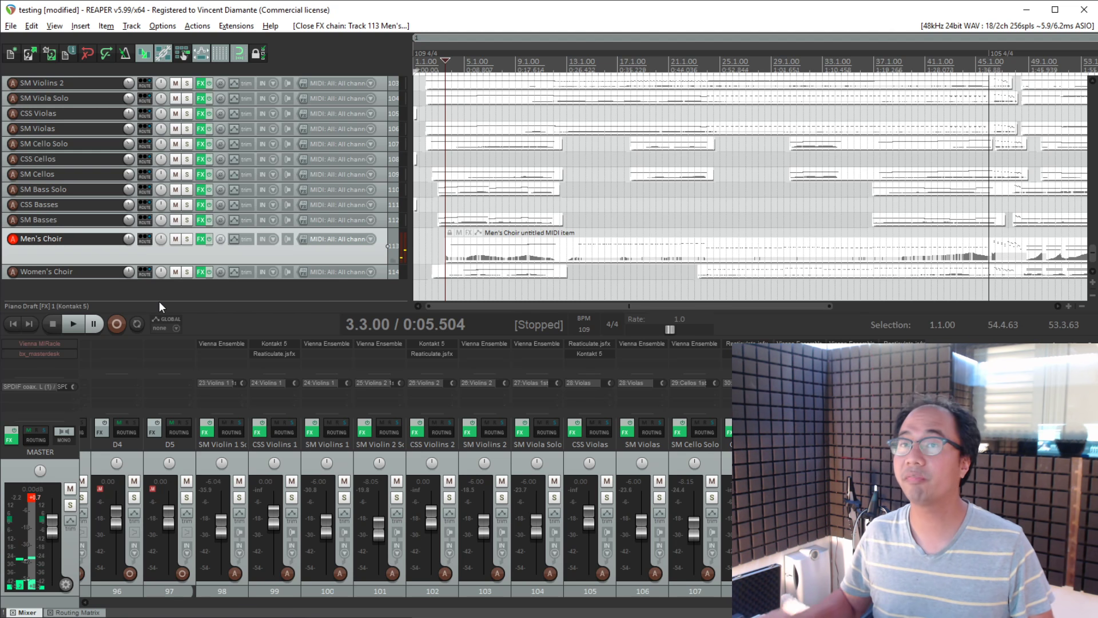
double_click(41, 369)
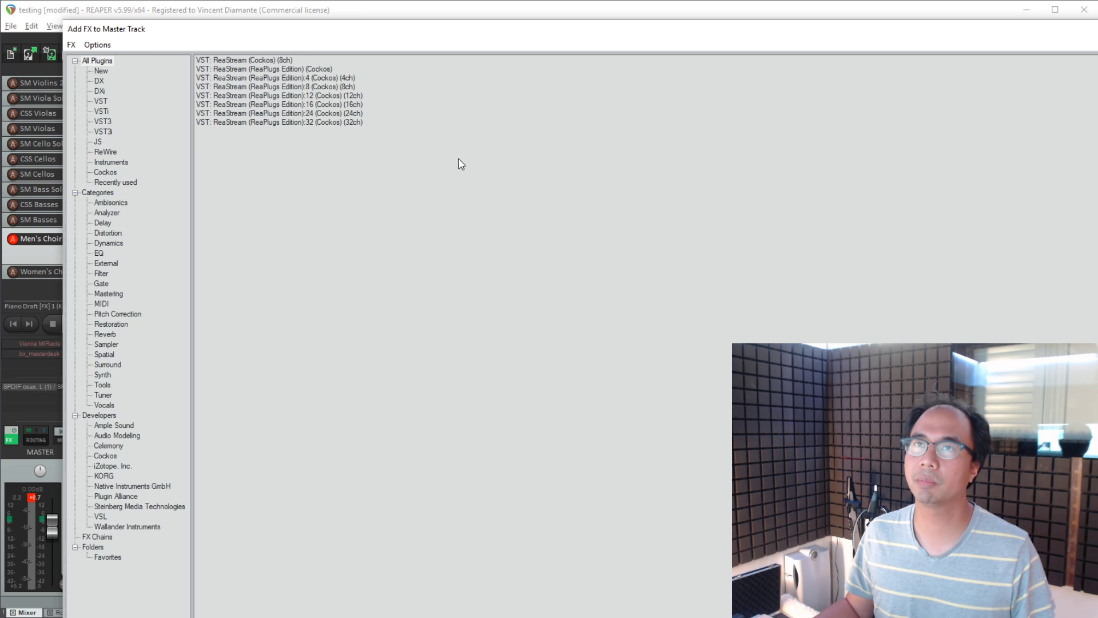
- Pick the VST: ReaStream (ReaPlugs Edition) (Cockos) entry among the listed ReaStream variants
left_click_drag(458, 159, 504, 220)
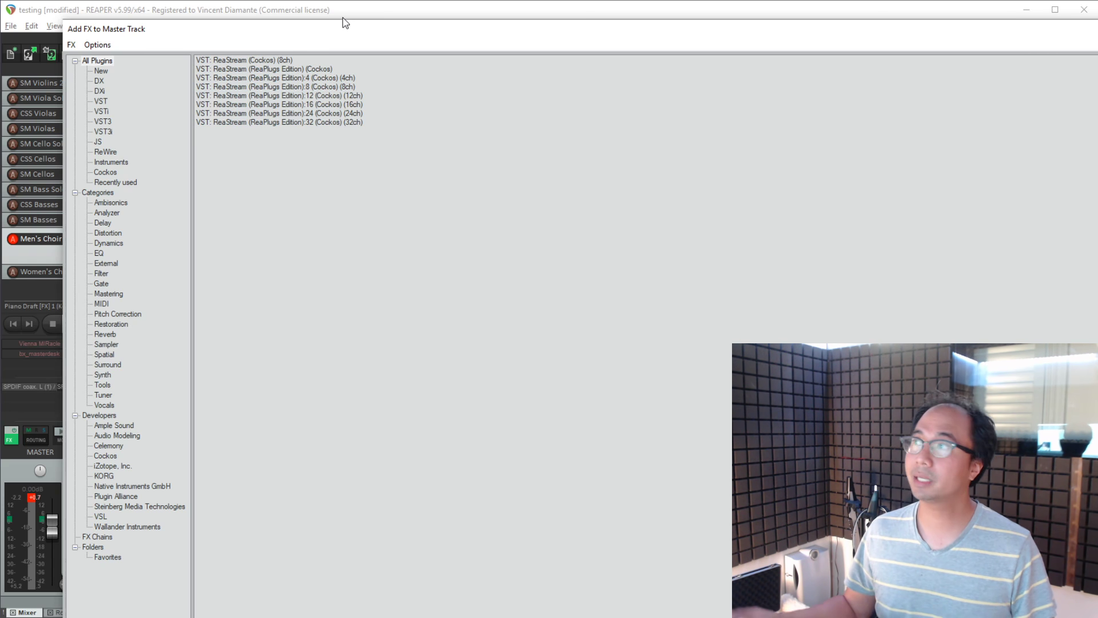
left_click(263, 62)
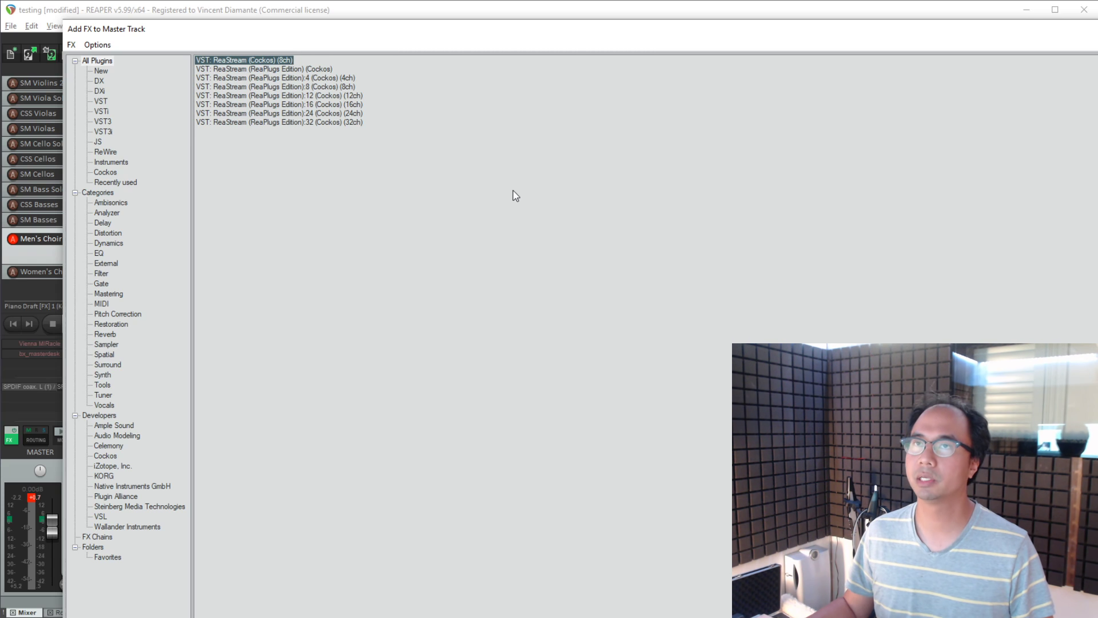
left_click_drag(506, 196, 300, 70)
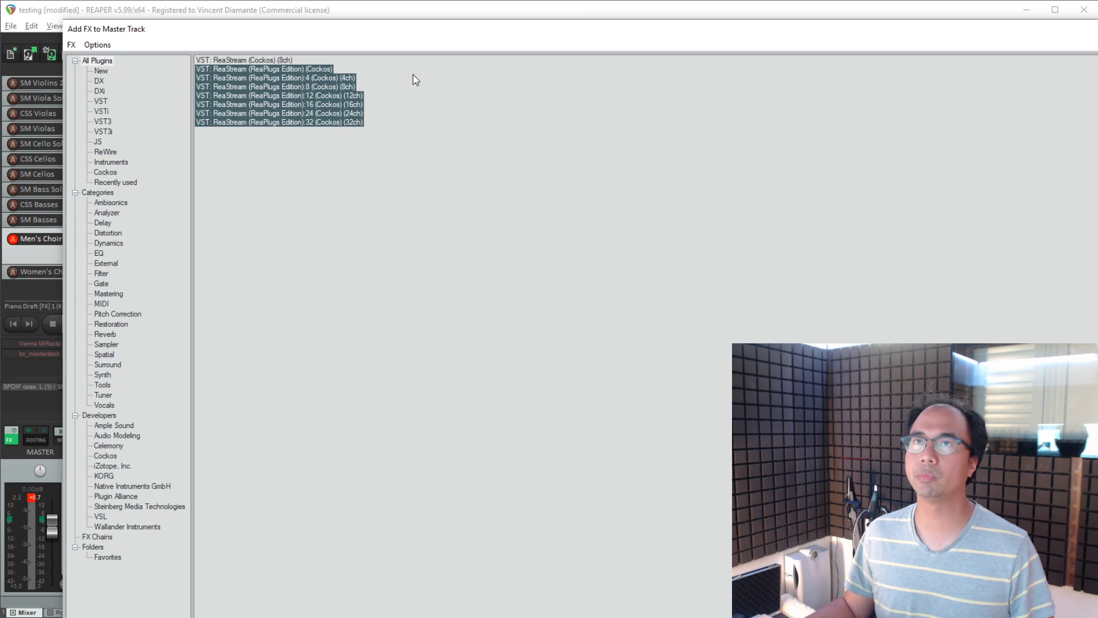
left_click(423, 149)
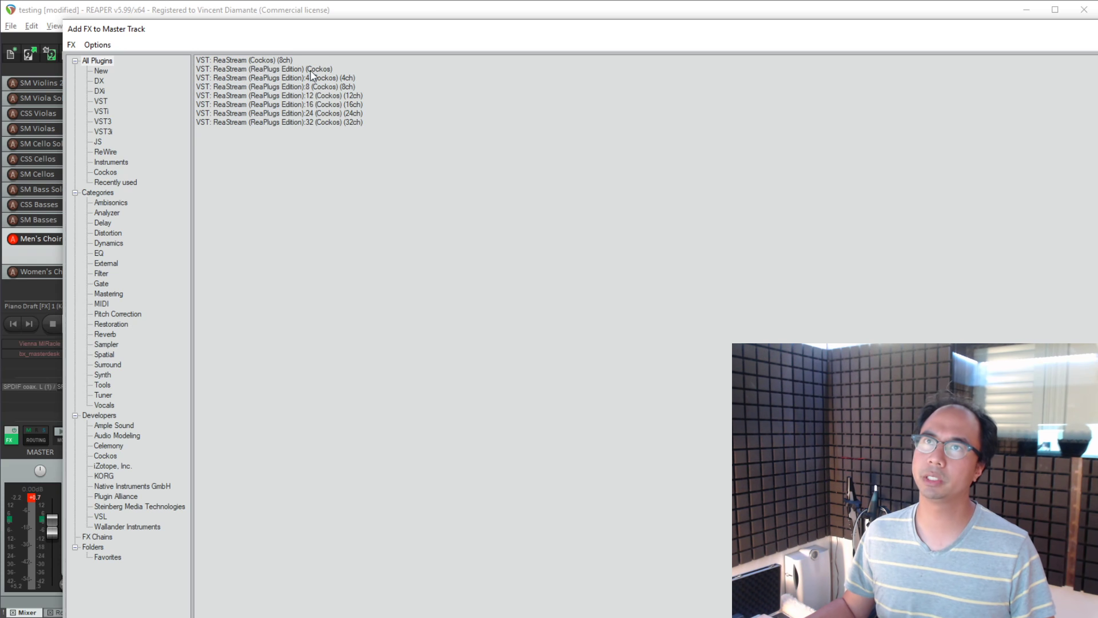
left_click(311, 71)
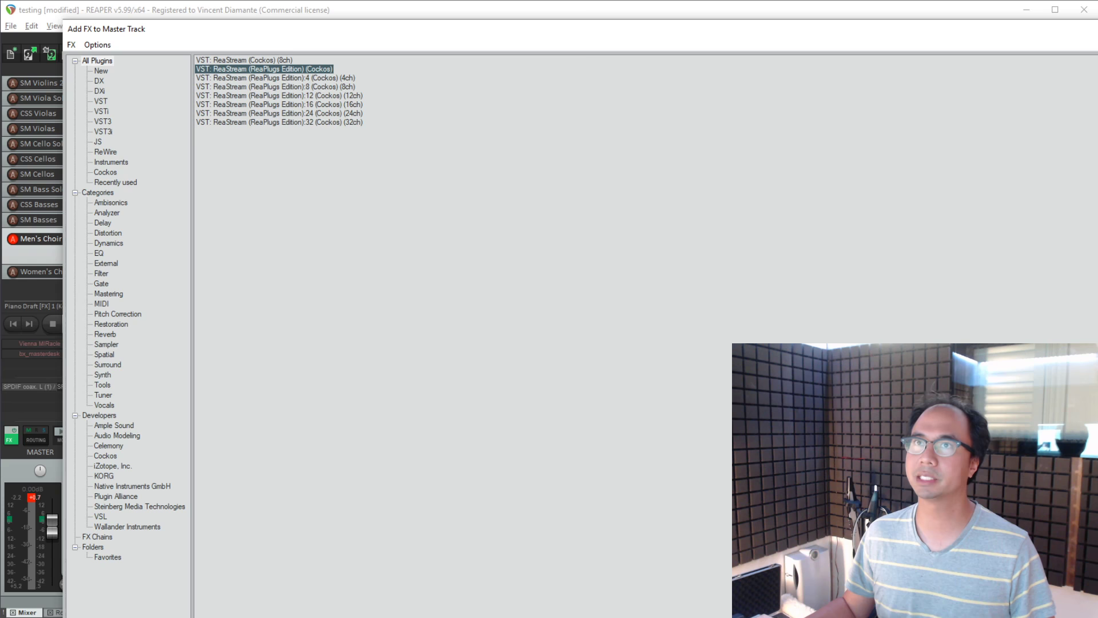
- Add ReaStream (ReaPlugs Edition) to the master and send its audio to local broadcast
double_click(311, 69)
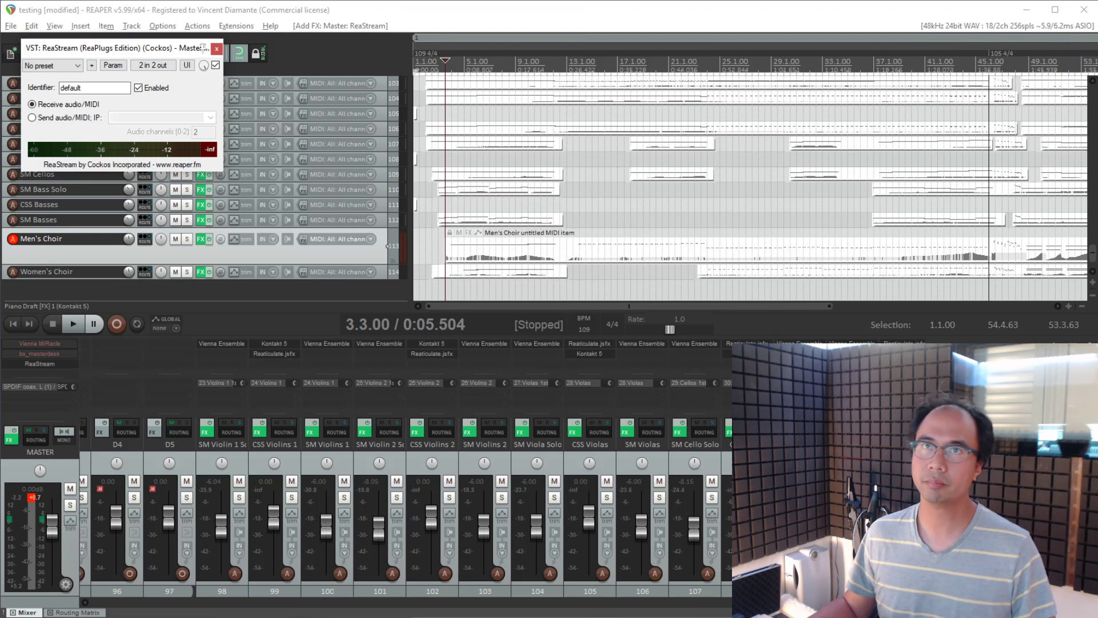
left_click_drag(129, 55, 151, 129)
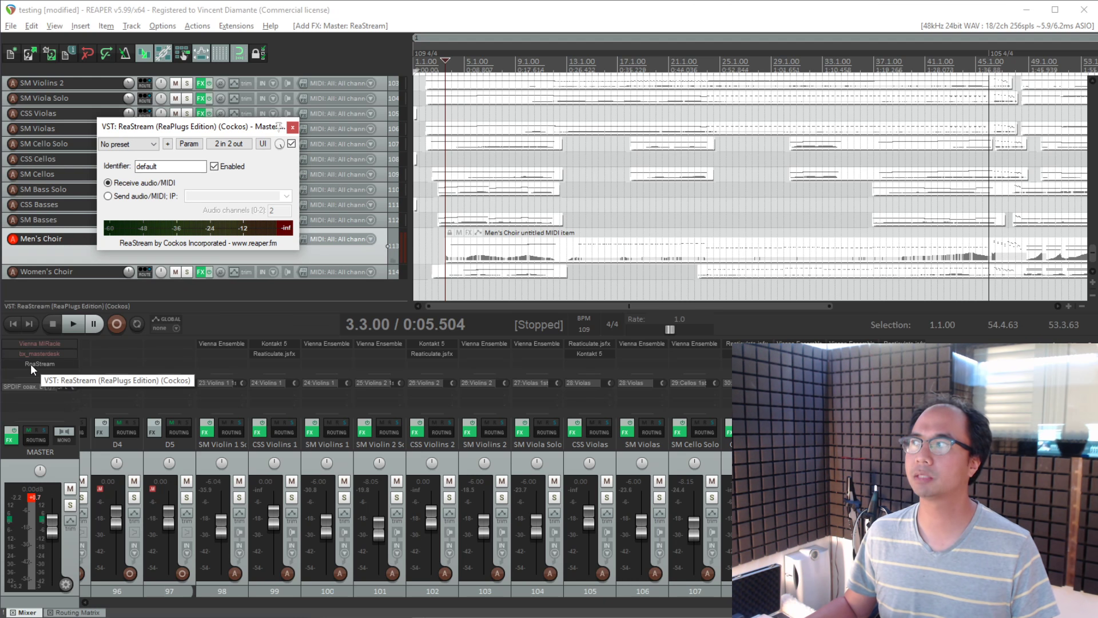
left_click(138, 197)
left_click(286, 196)
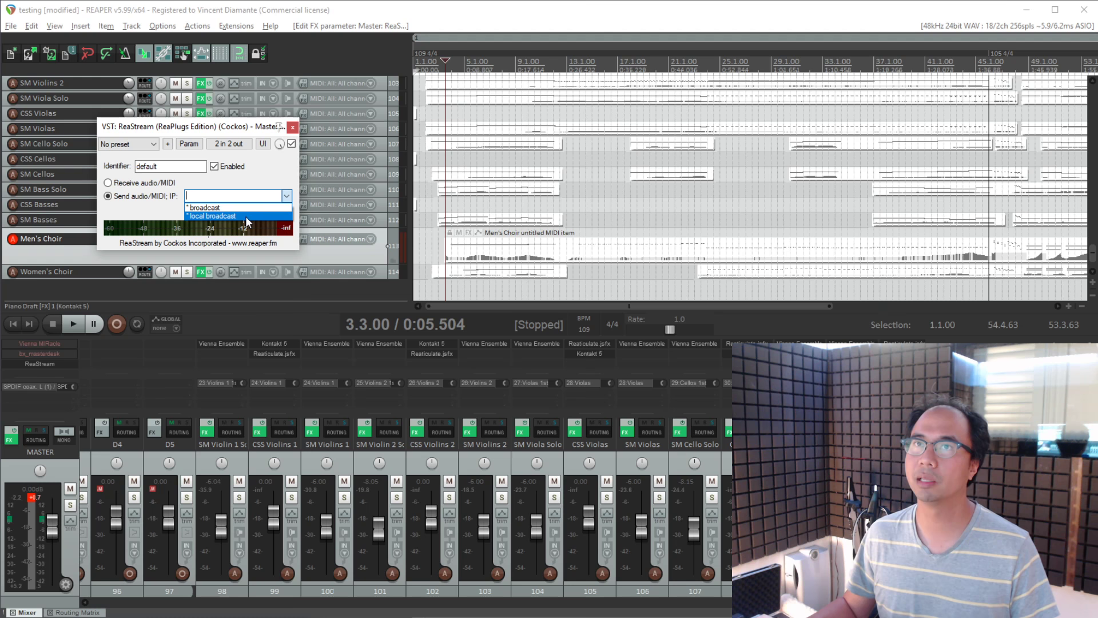
left_click(245, 216)
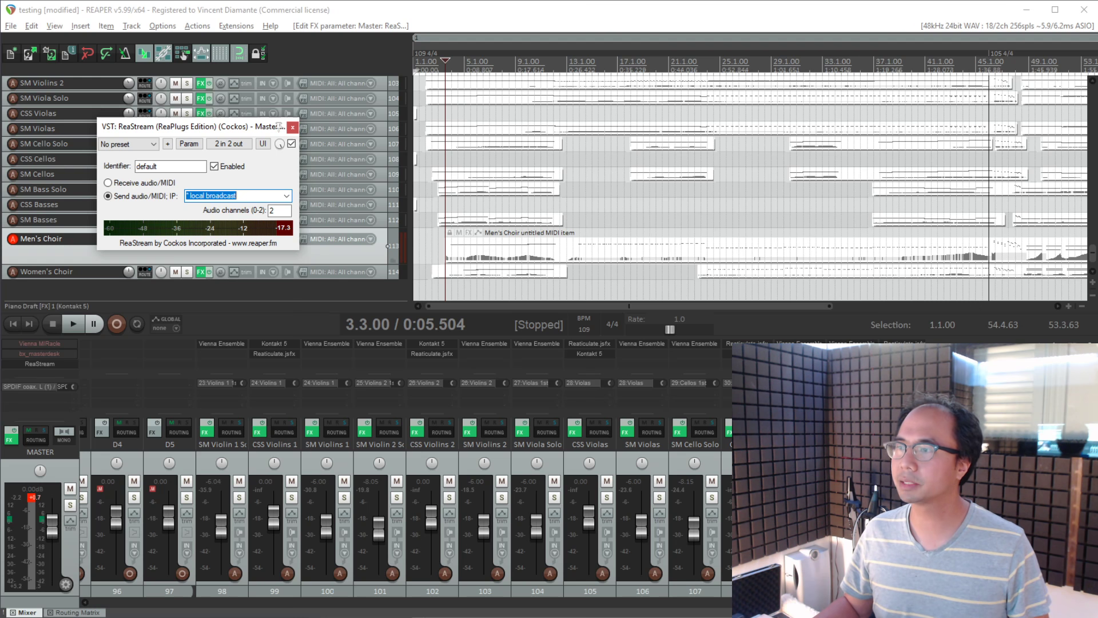
key("alt+Tab")
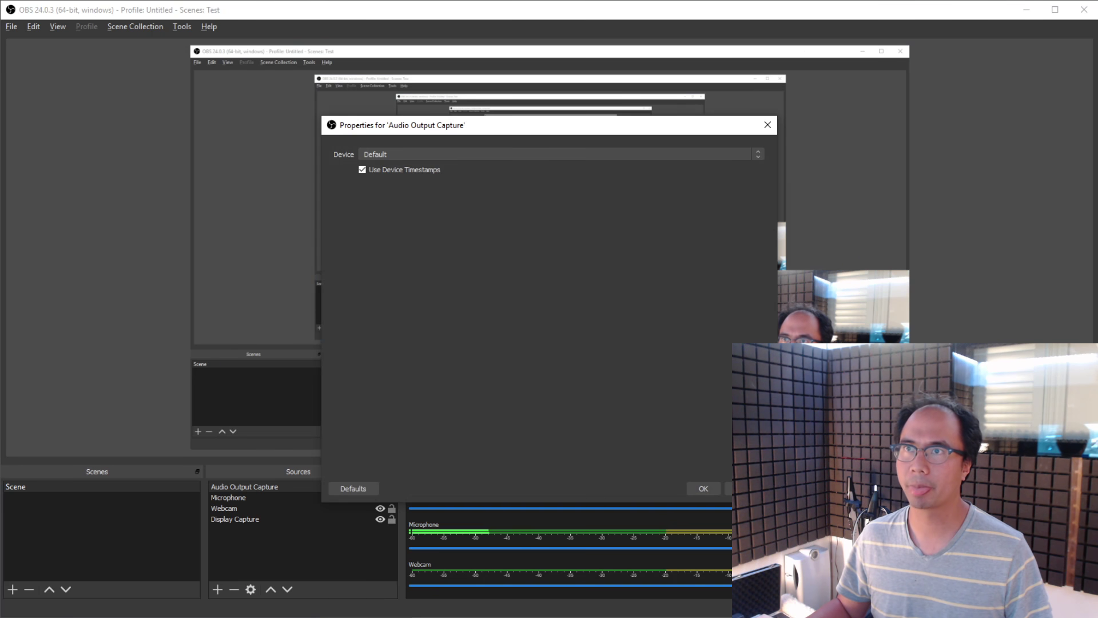
- Confirm the Audio Output Capture settings and open its mixer row's context menu
left_click(698, 489)
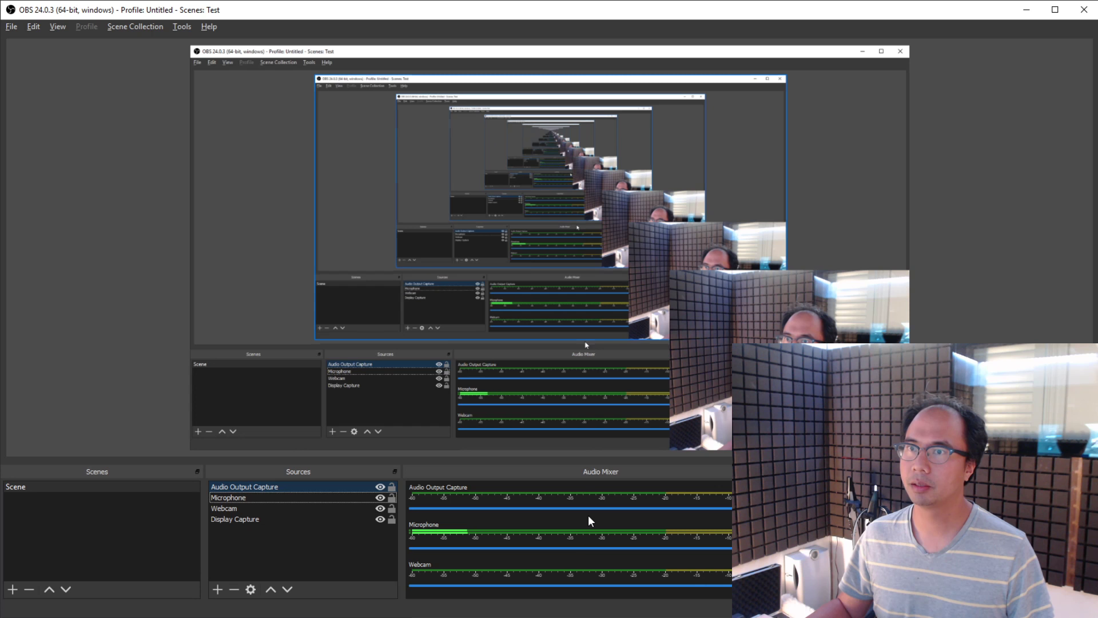
left_click(499, 489)
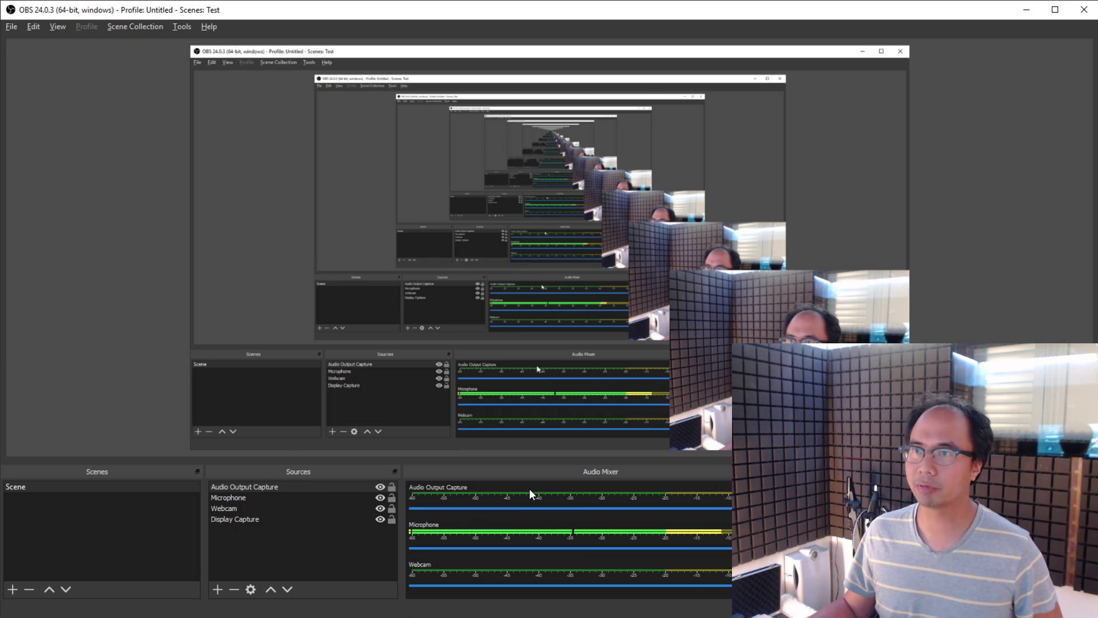
right_click(524, 489)
- Add a VST 2.x Plug-in filter with the default name to Audio Output Capture
left_click(557, 595)
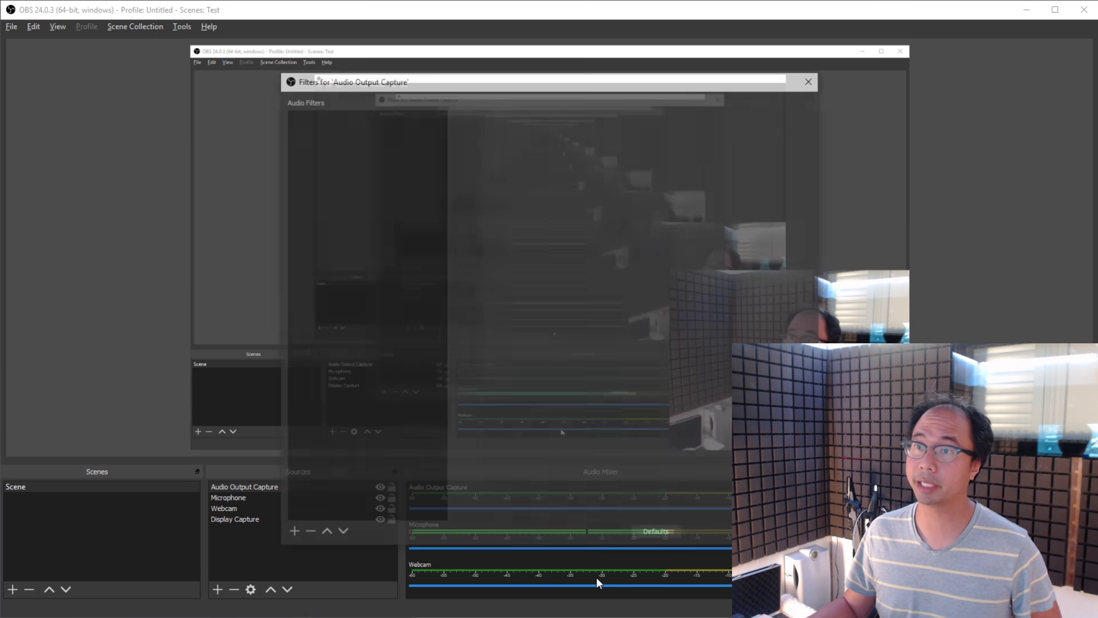
left_click_drag(416, 84, 205, 50)
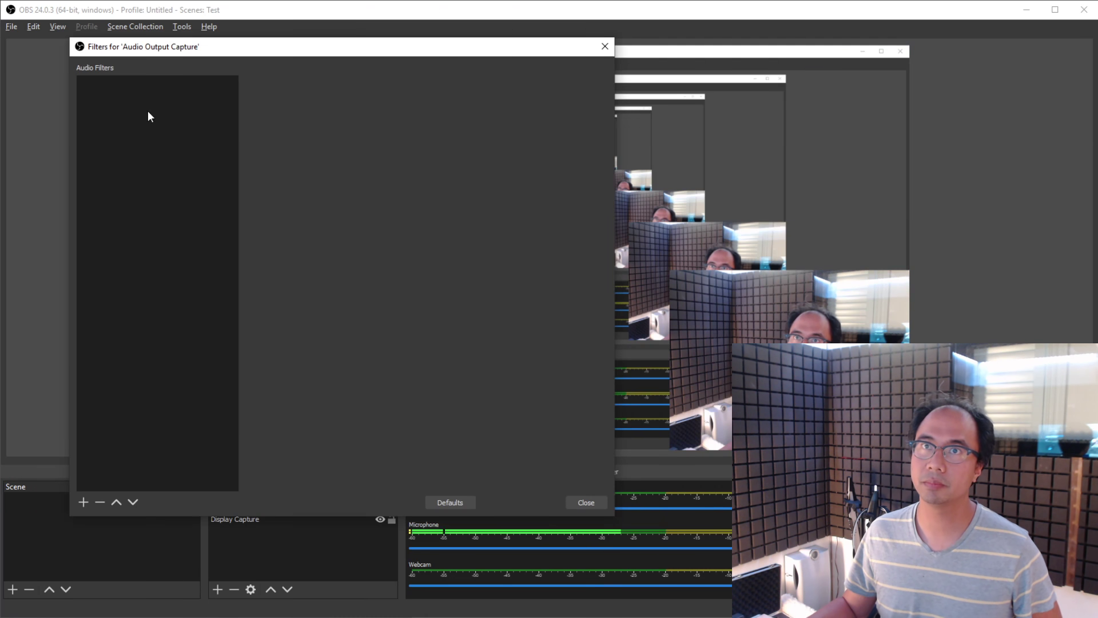
left_click(86, 502)
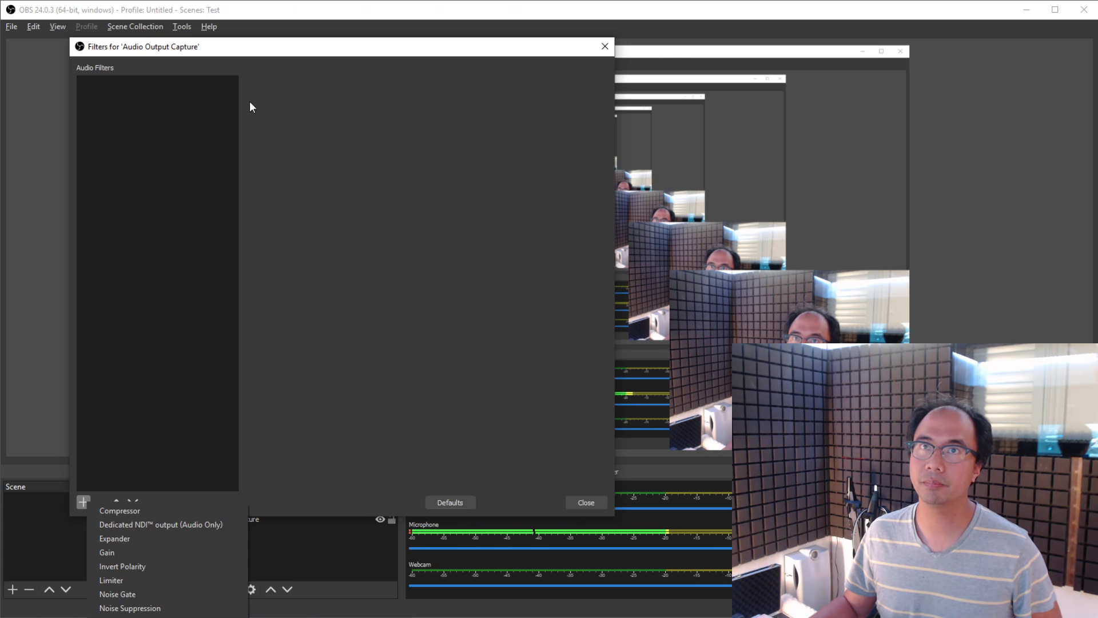
left_click(203, 50)
left_click_drag(181, 39, 153, 16)
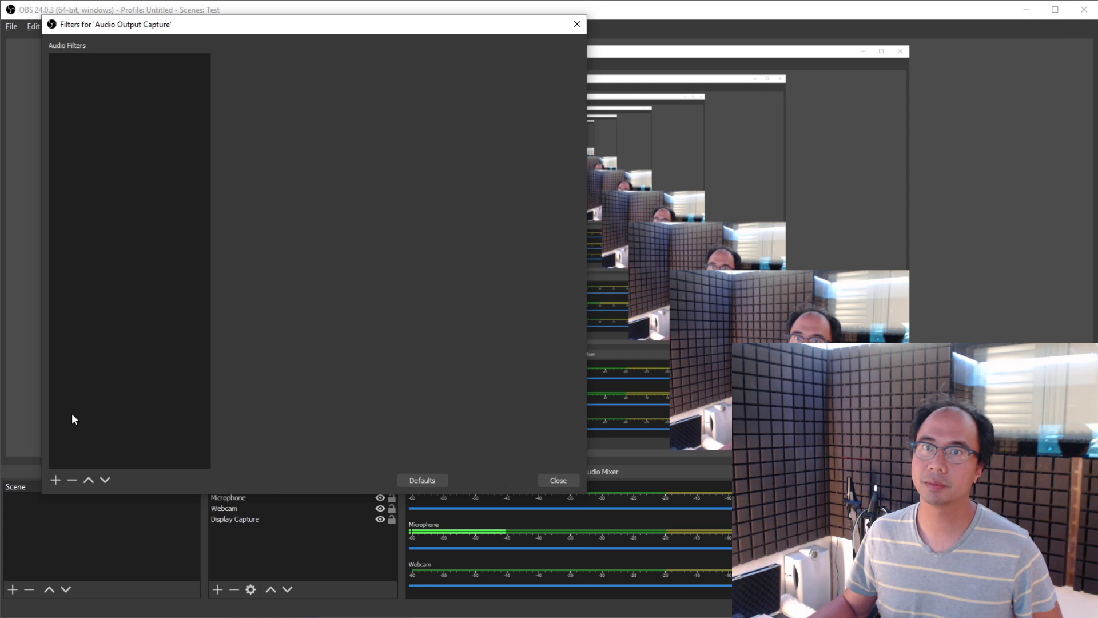
left_click(56, 480)
left_click(122, 609)
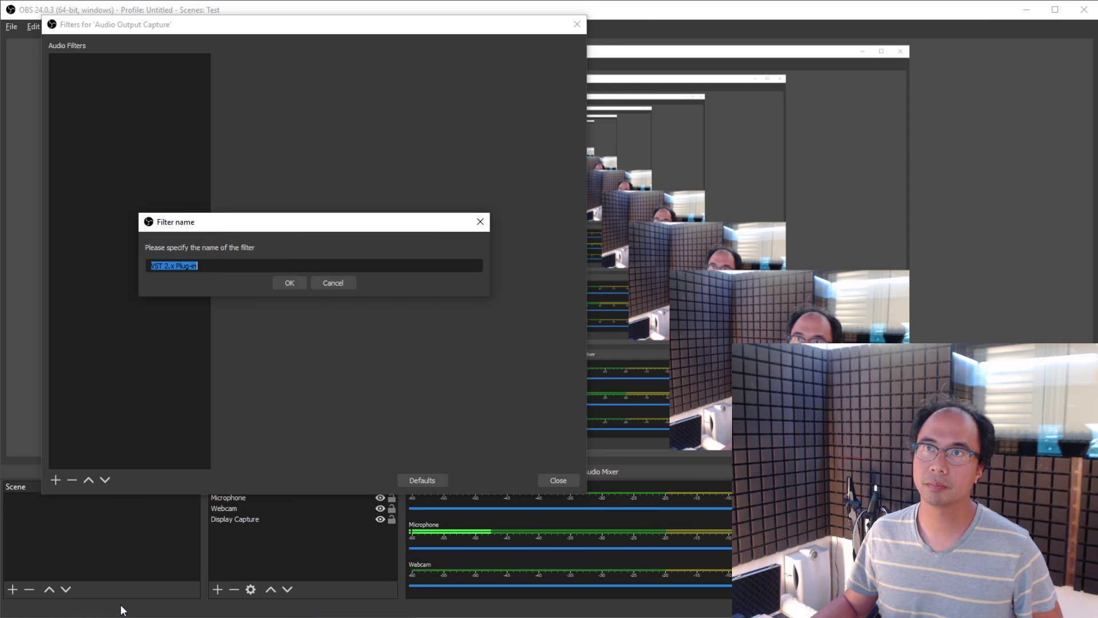
left_click(294, 279)
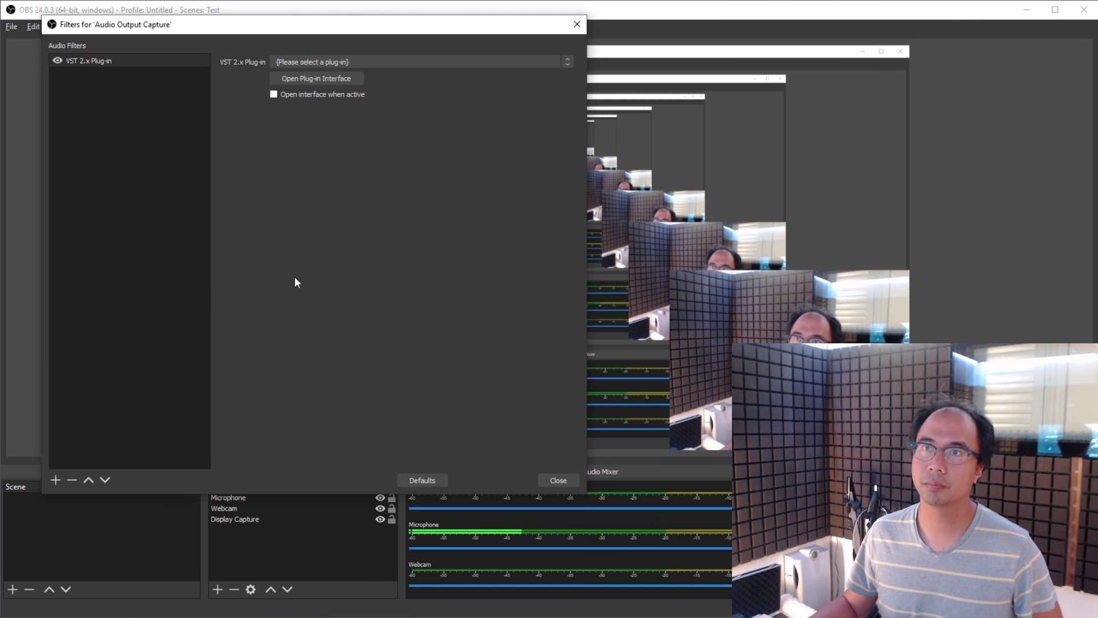
- Load reastream-standalone into the filter and open its interface showing identifier default
left_click(394, 57)
scroll(373, 166, "down", 8)
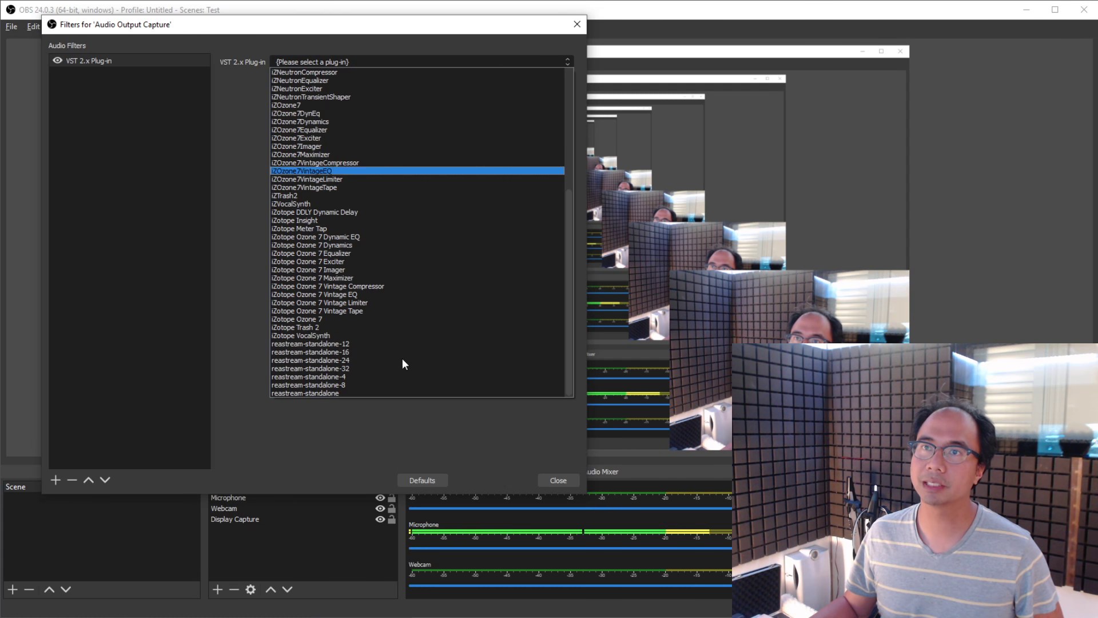
left_click(351, 393)
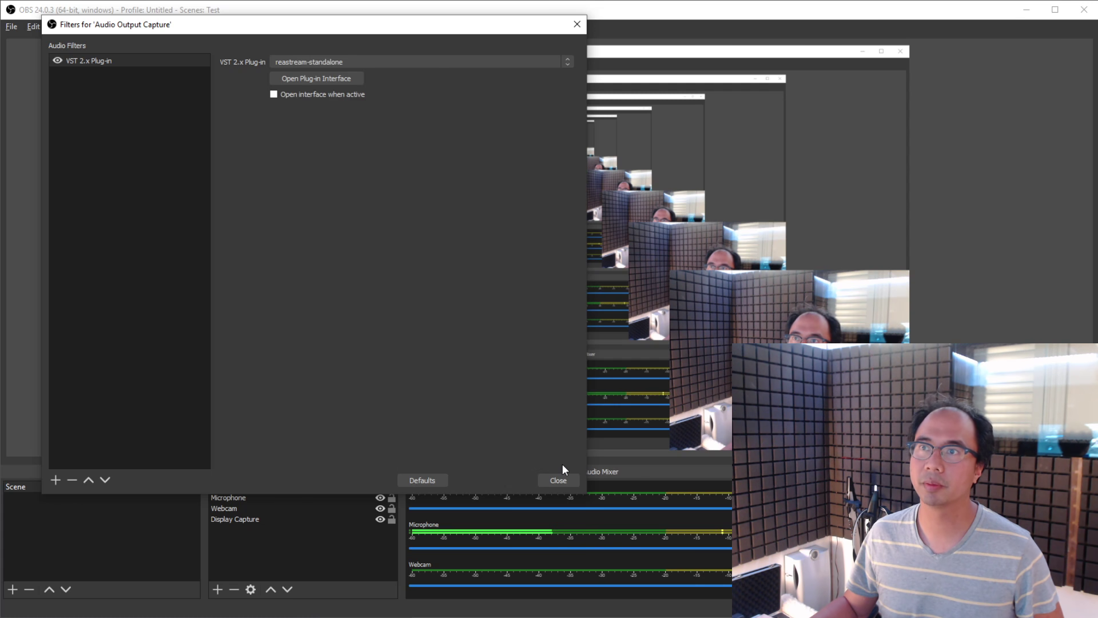
left_click(327, 80)
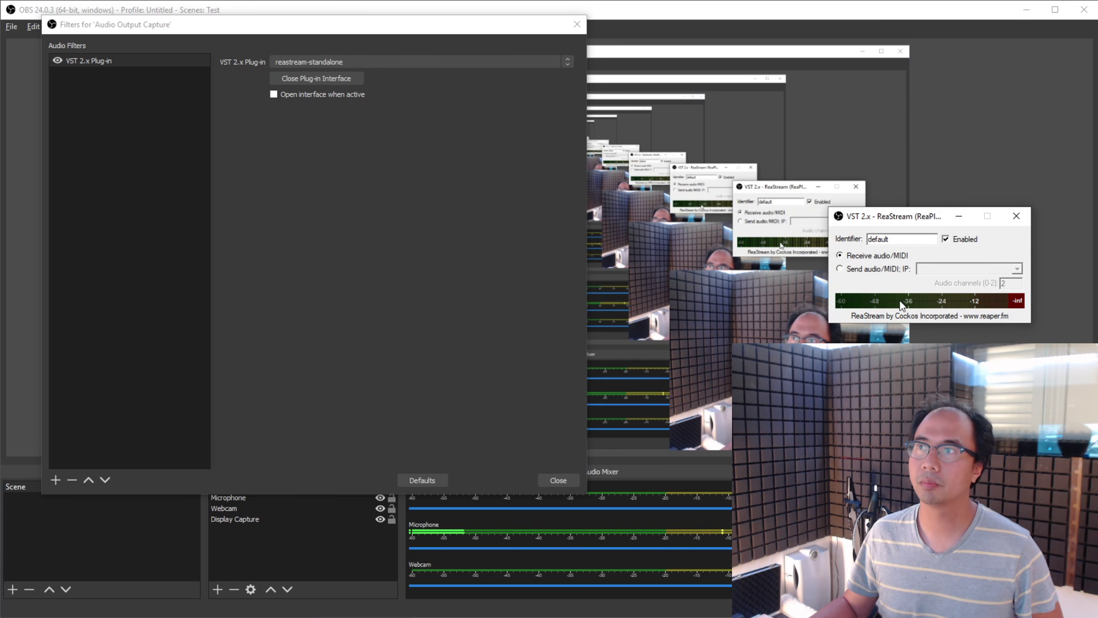
double_click(898, 239)
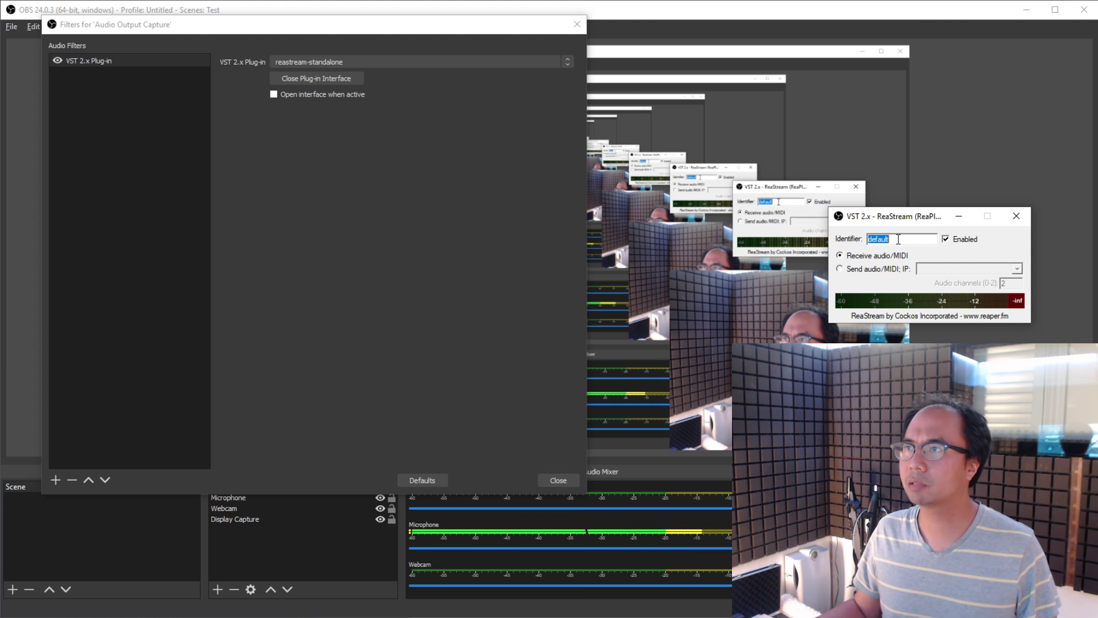
key("alt+Tab")
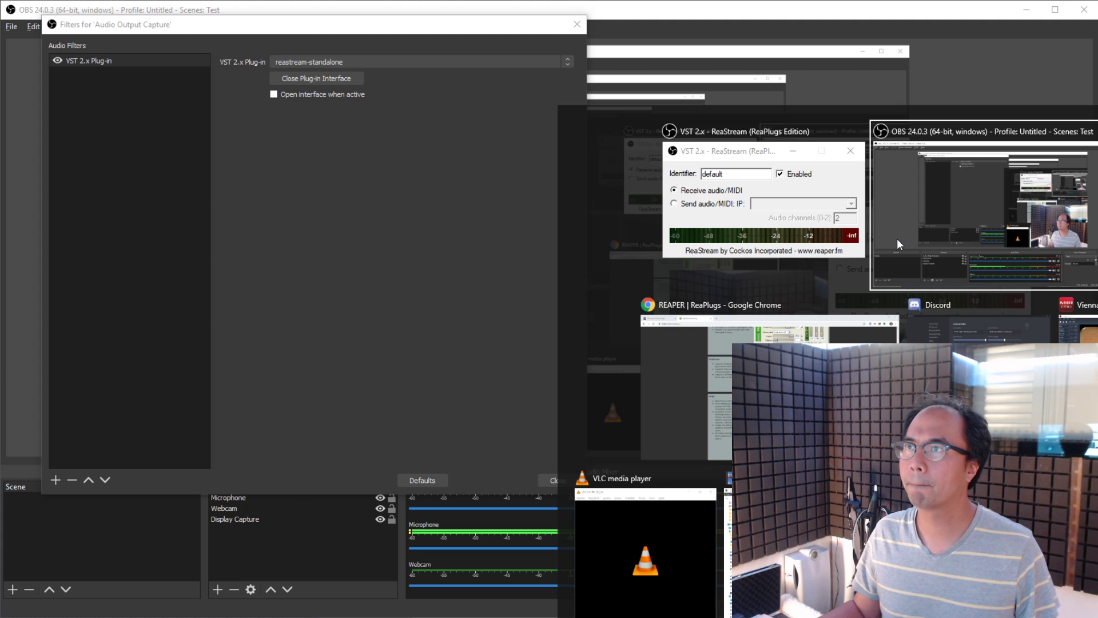
- Close REAPER's master ReaStream window and confirm the OBS receiver peaks at -8.5
key("alt+shift+Tab")
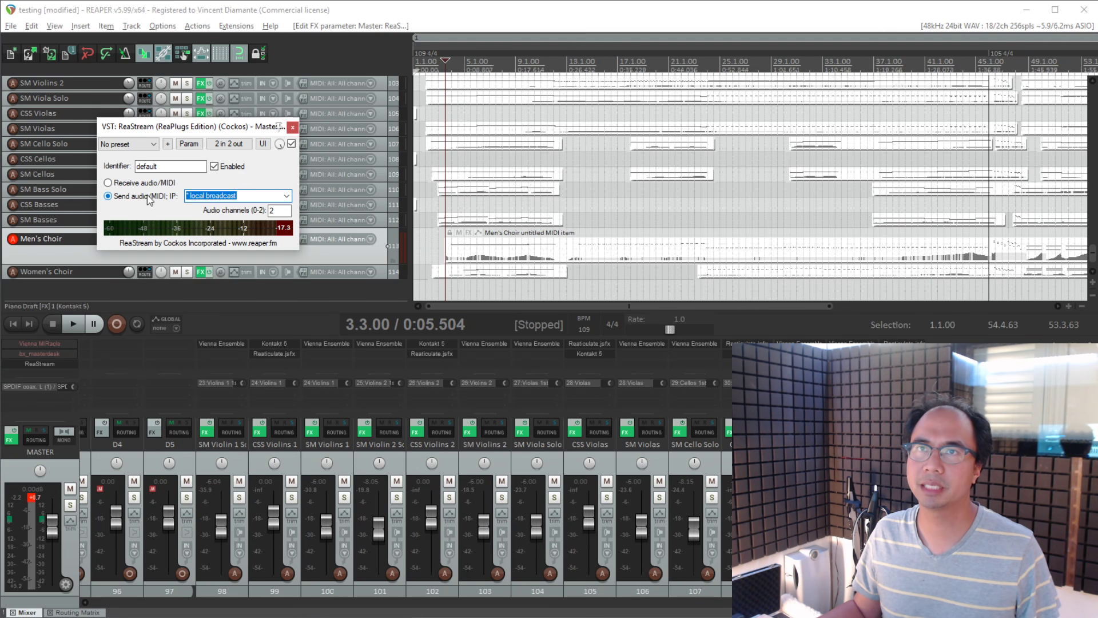
double_click(172, 166)
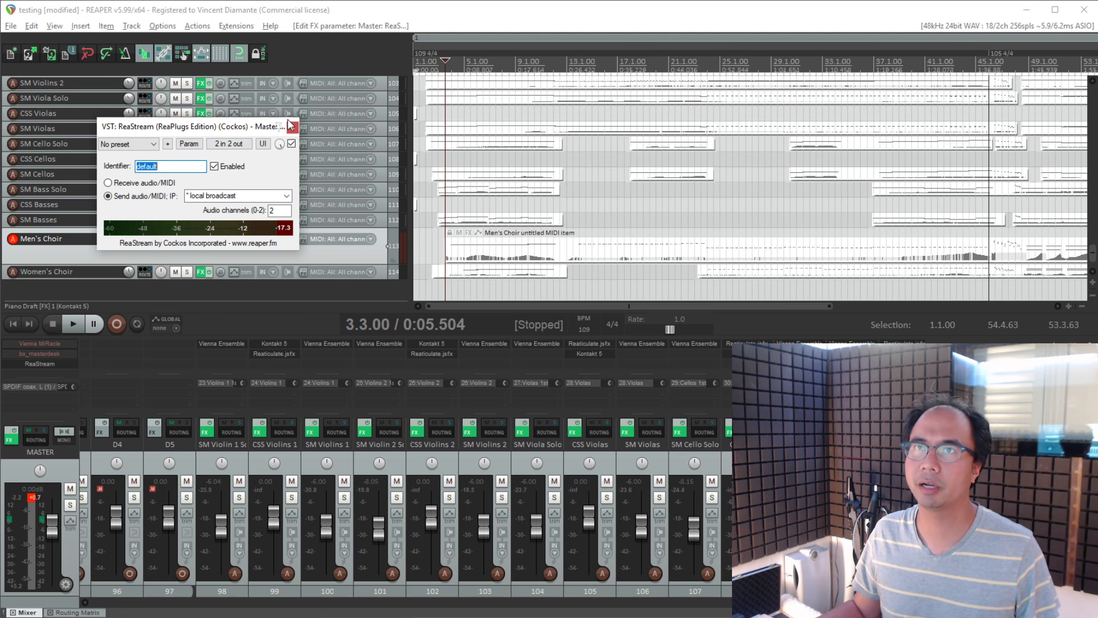
left_click(292, 128)
key("alt+Tab")
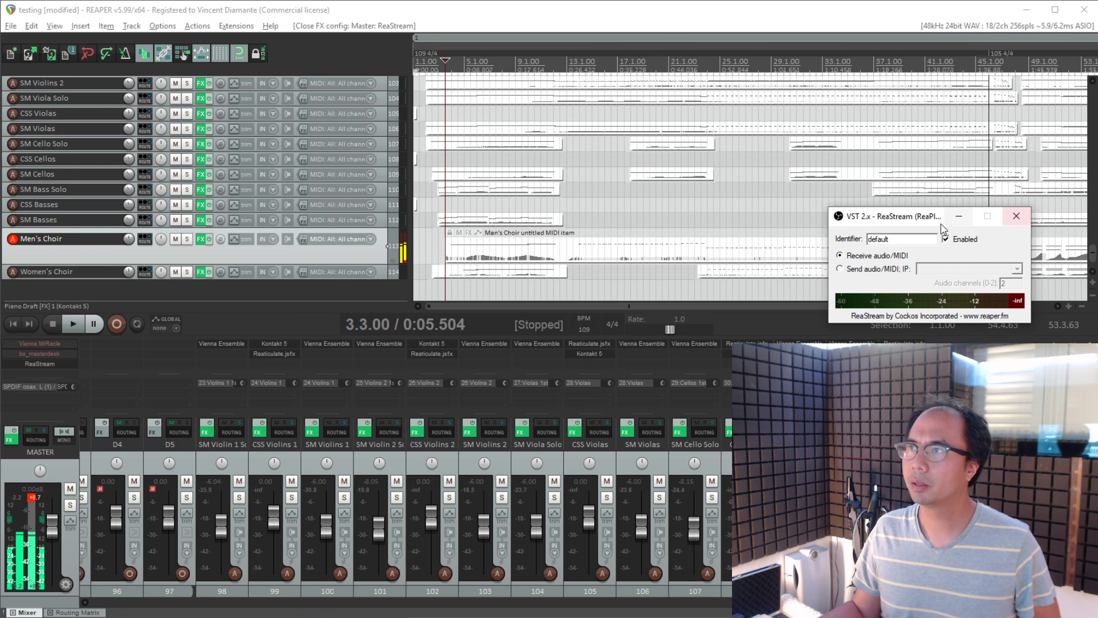
left_click_drag(922, 221, 281, 136)
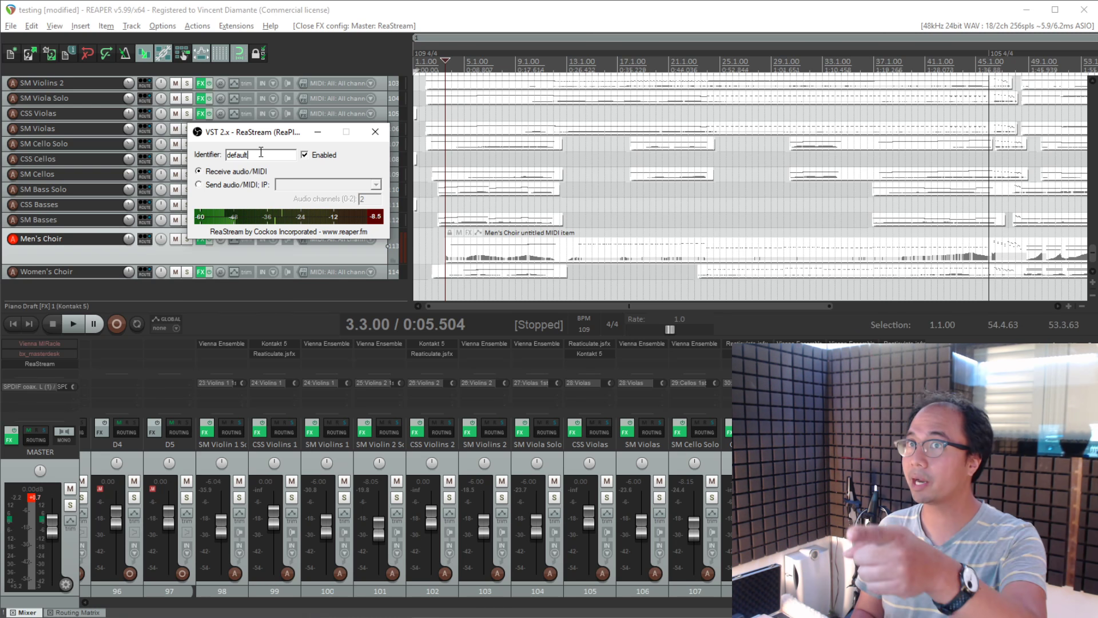
key("alt+Tab")
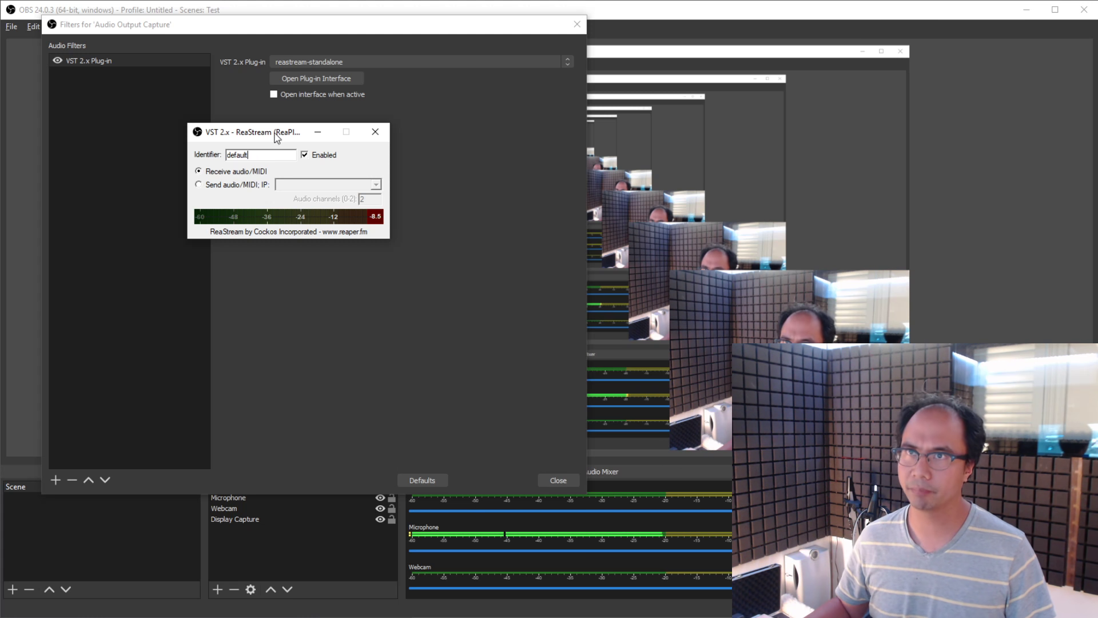
- Close the ReaStream plug-in window and the Audio Output Capture Filters dialog
left_click_drag(277, 136, 308, 125)
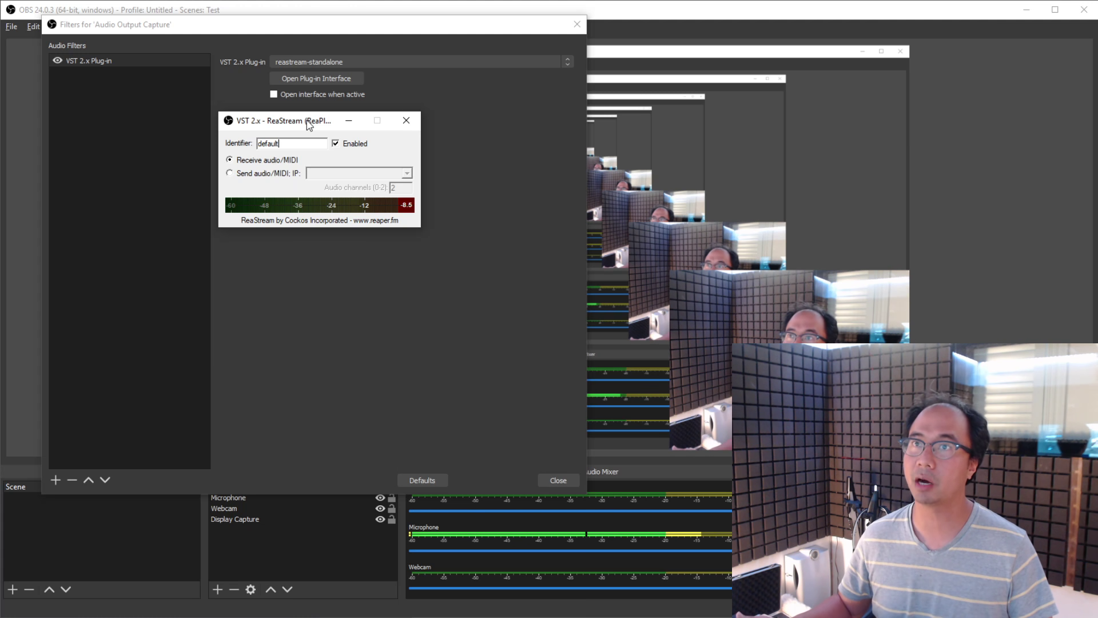
mouse_move(308, 125)
left_mouse_down()
mouse_move(327, 117)
mouse_move(318, 125)
left_mouse_up()
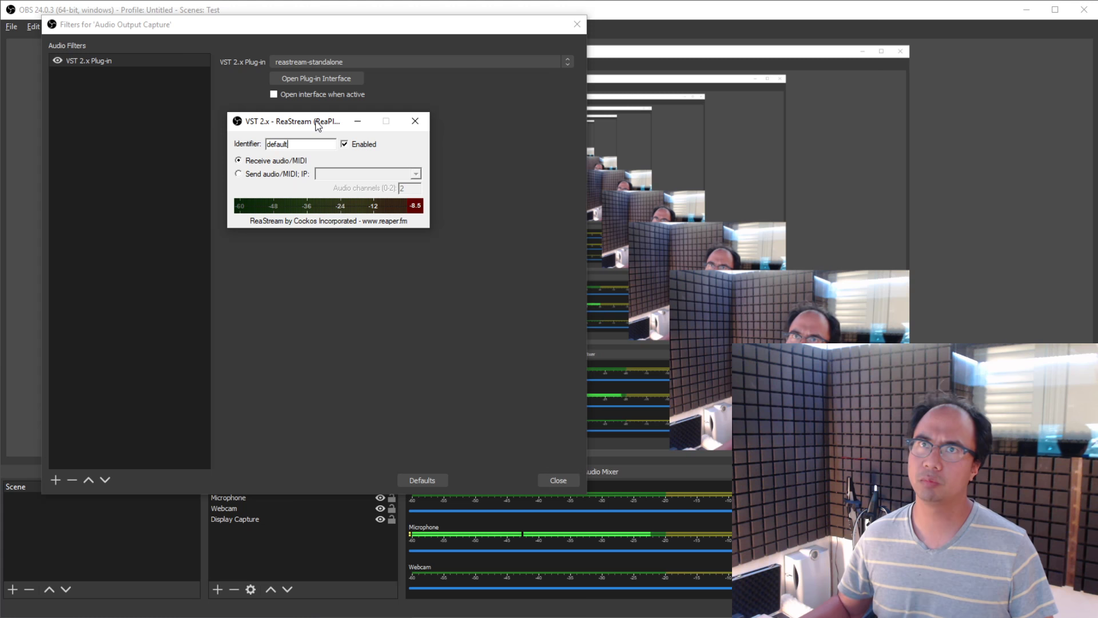
left_click(416, 120)
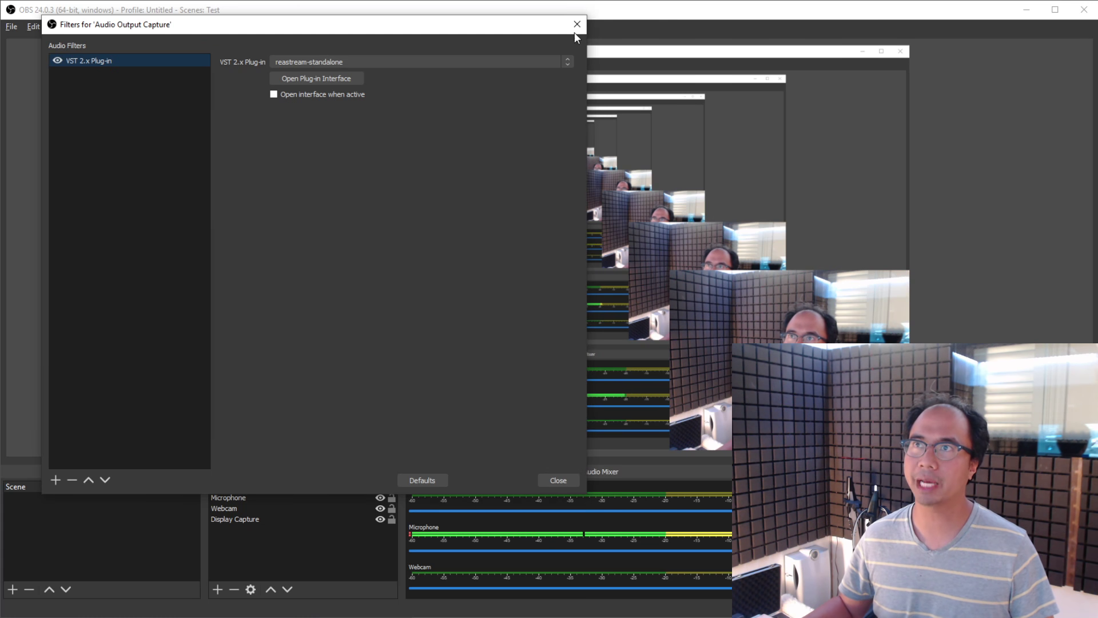
left_click(573, 26)
- Remove the Audio Output Capture source from OBS
left_click(274, 487)
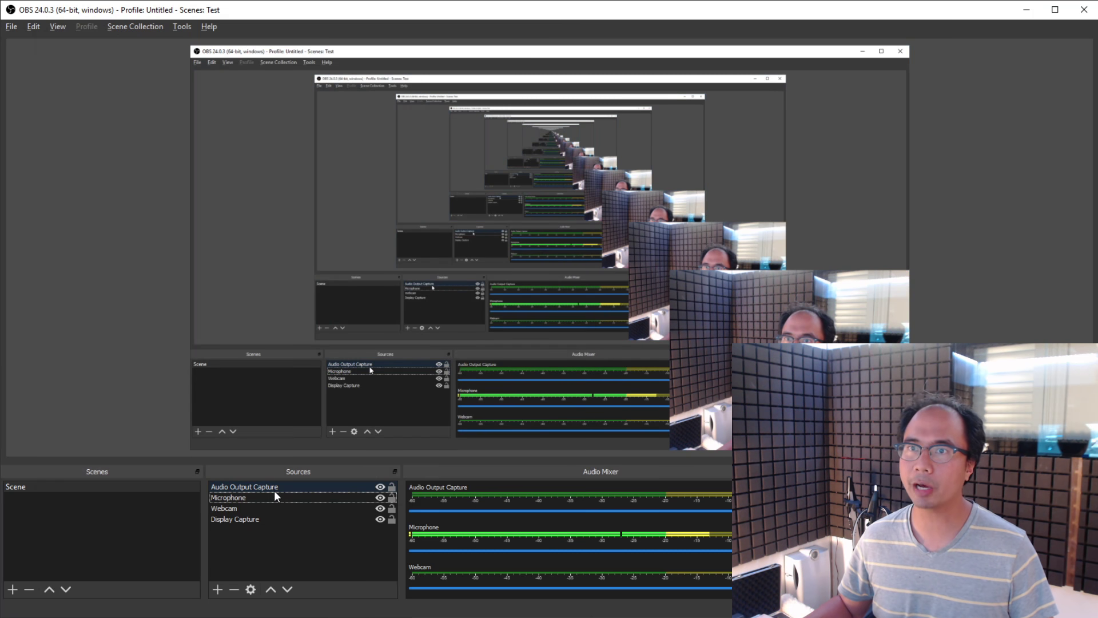
left_click(231, 592)
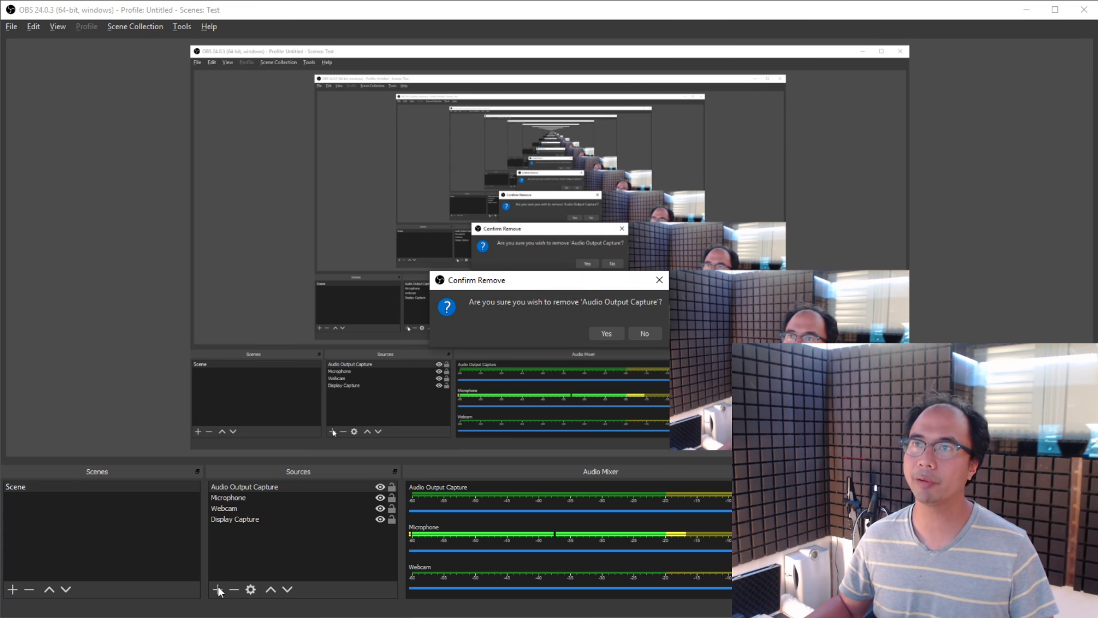
left_click(602, 332)
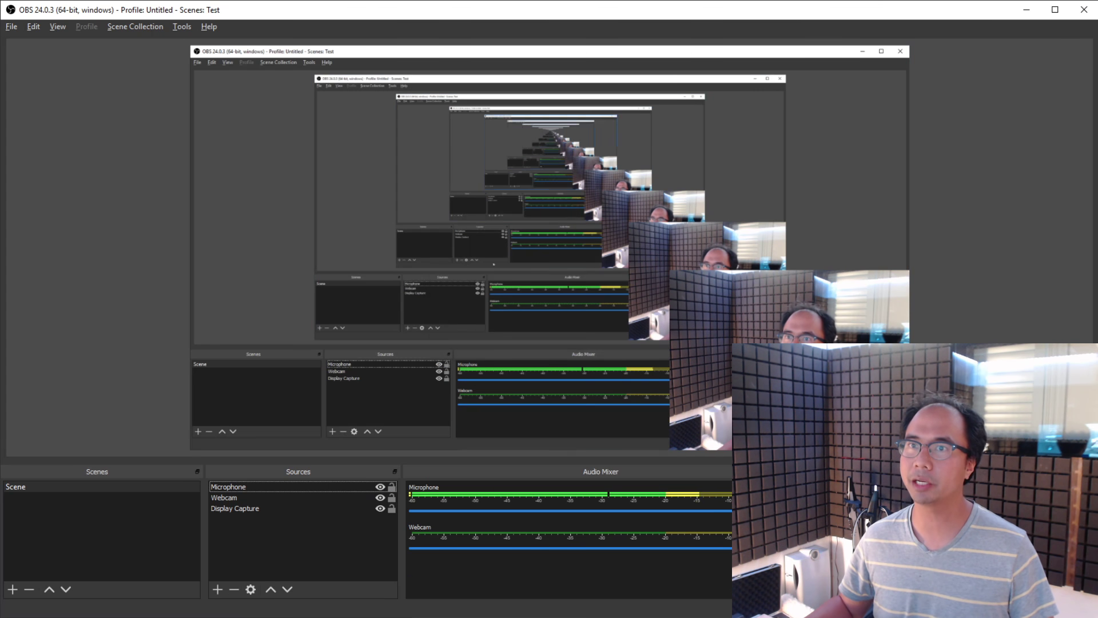
- Add an Audio Input Capture source 'DAW' using ADAT (7+8) (RME Fireface UCX)
left_click(217, 590)
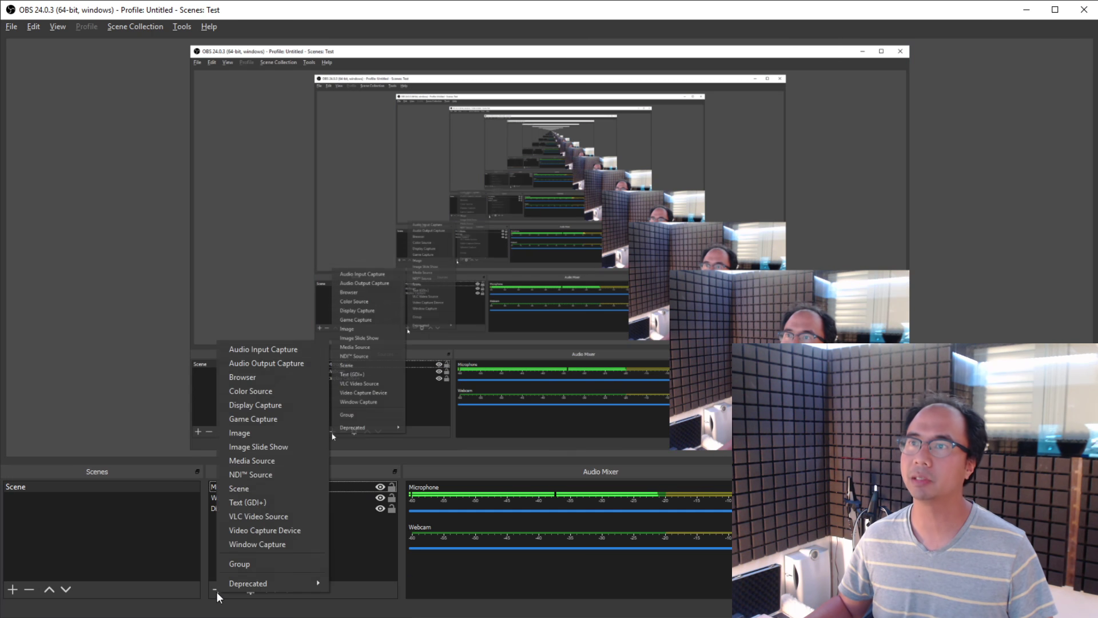
left_click(251, 349)
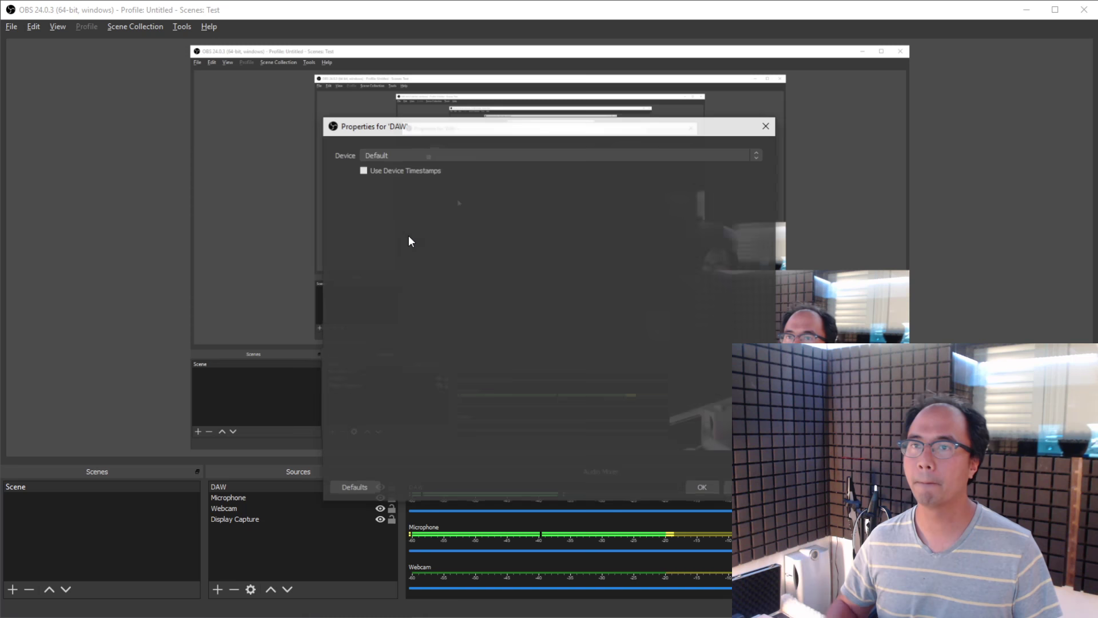
left_click(462, 154)
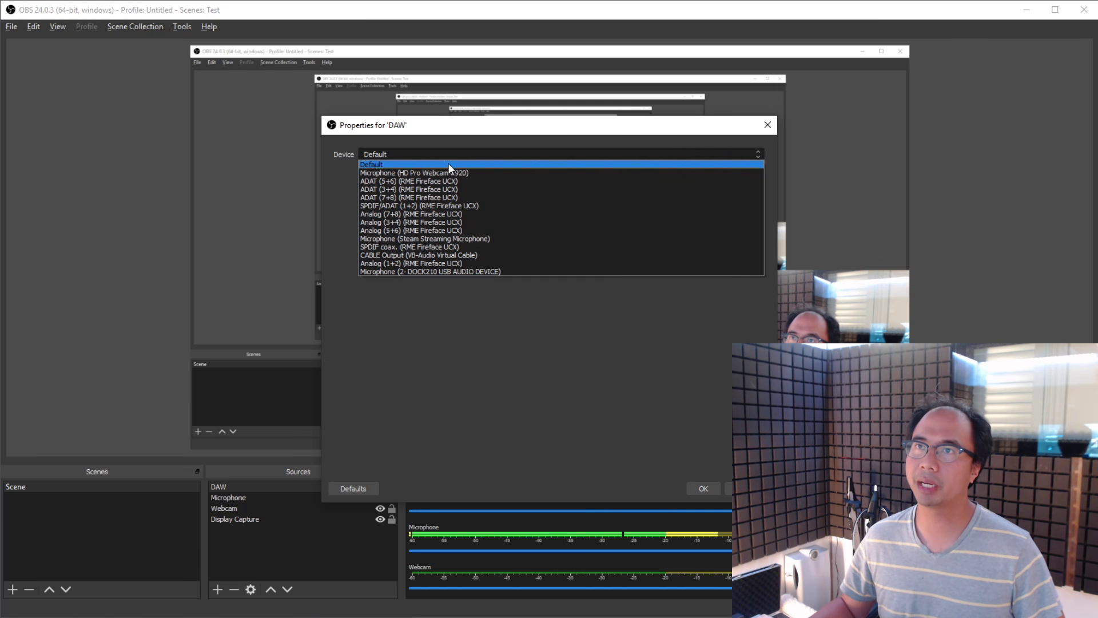
left_click(420, 197)
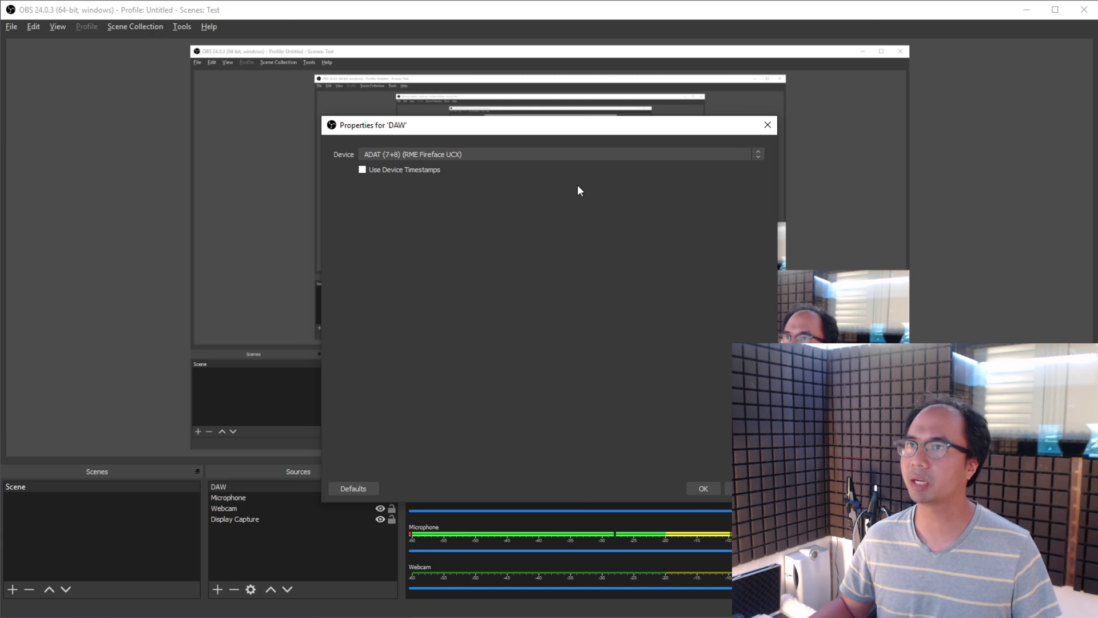
left_click(702, 487)
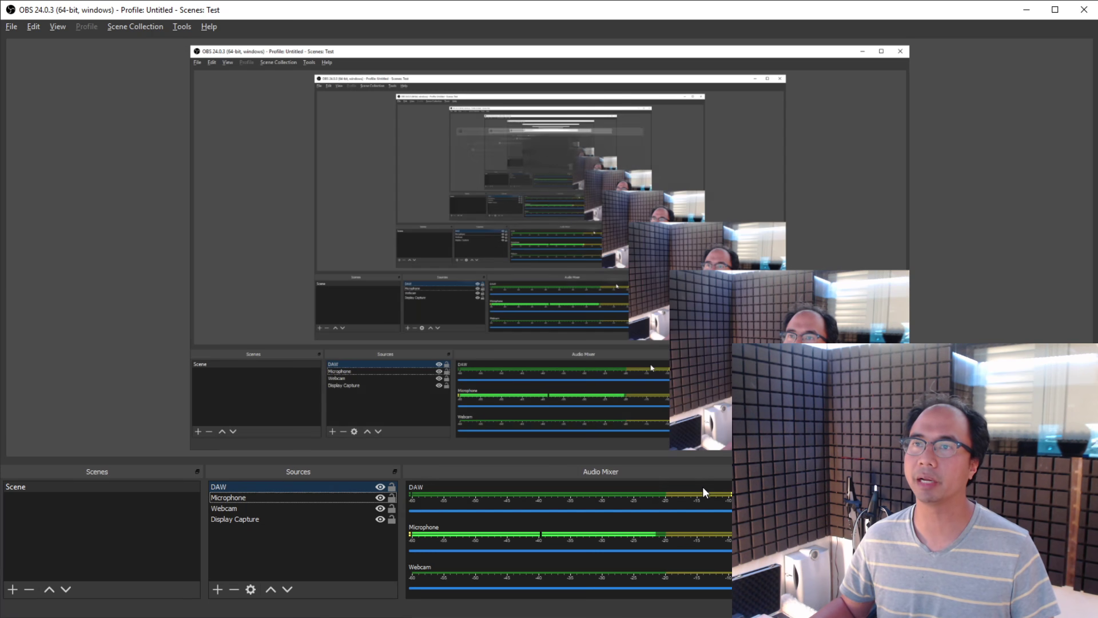
- Add a VST 2.x Plug-in filter with the default name to the DAW source
right_click(472, 489)
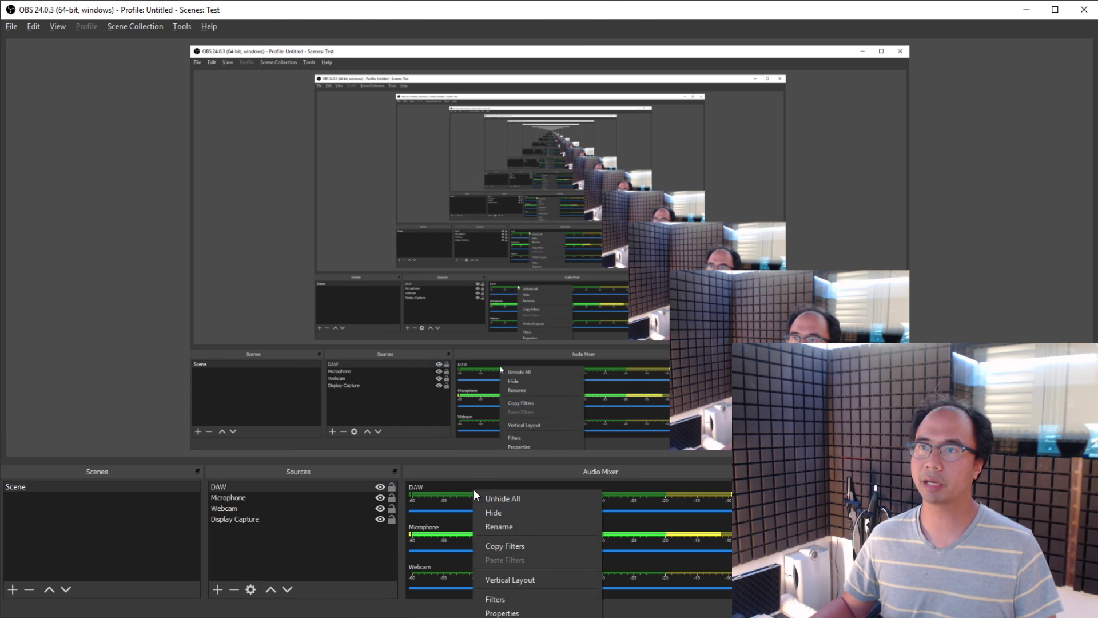
left_click(496, 599)
left_click_drag(382, 79, 177, 3)
left_click(88, 461)
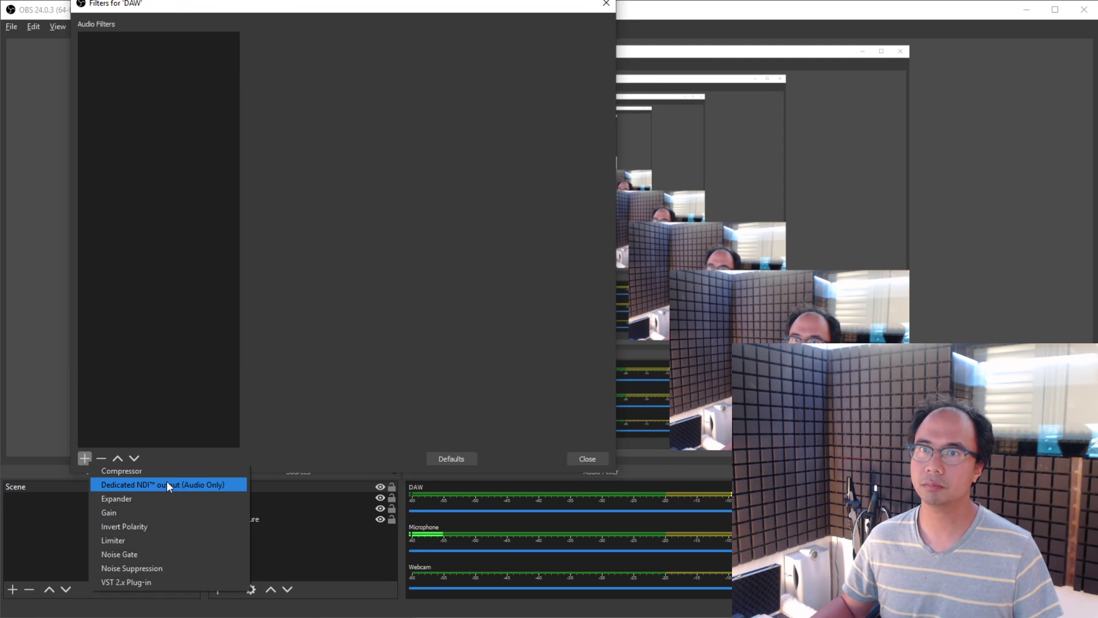
left_click(142, 583)
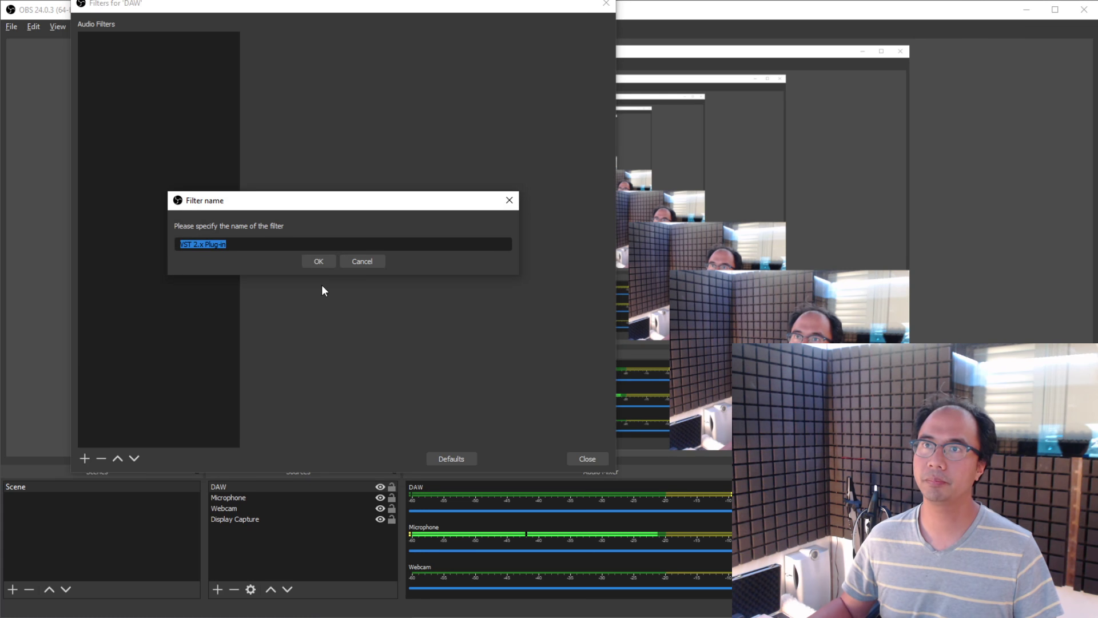
left_click(321, 261)
- Set the filter's plug-in to reastream-standalone, check its interface, then close the windows
left_click(392, 37)
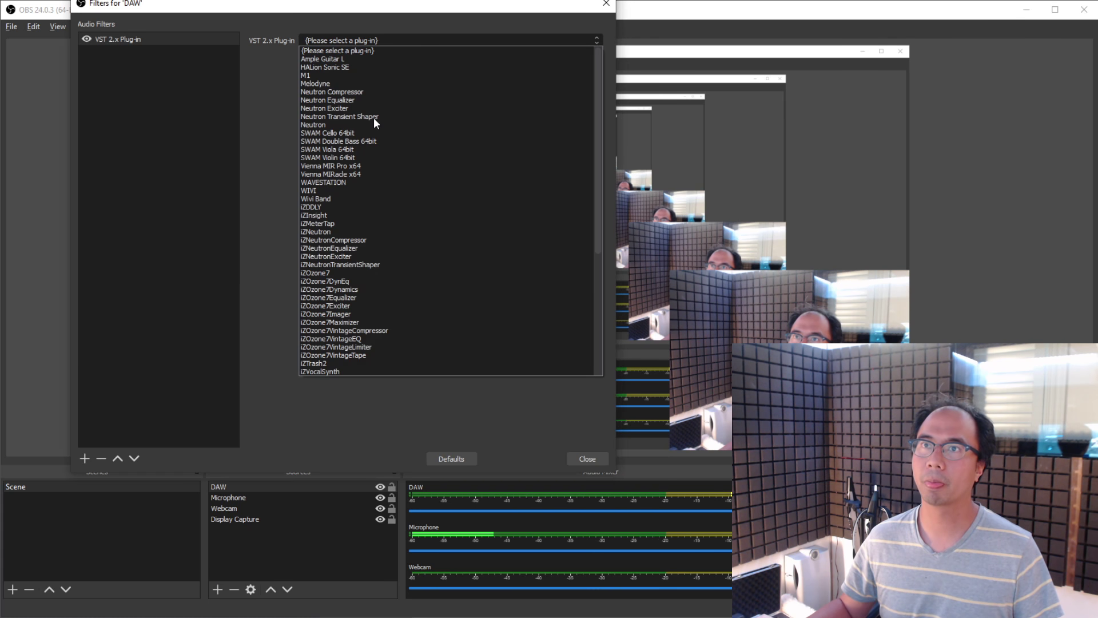
scroll(362, 371, "down", 3)
left_click(345, 372)
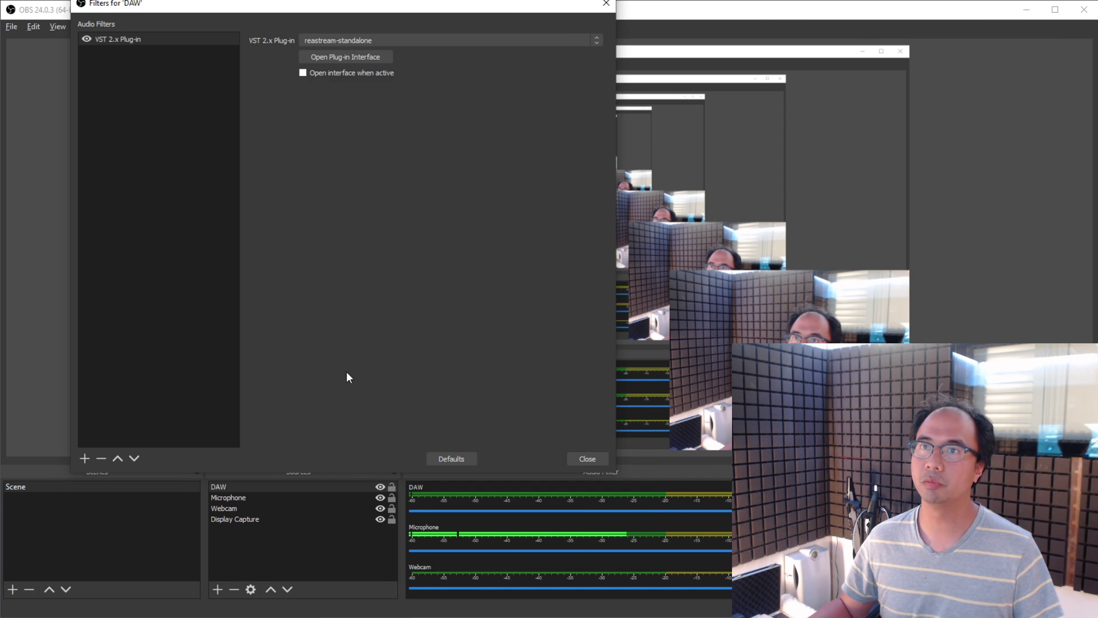
left_click(345, 56)
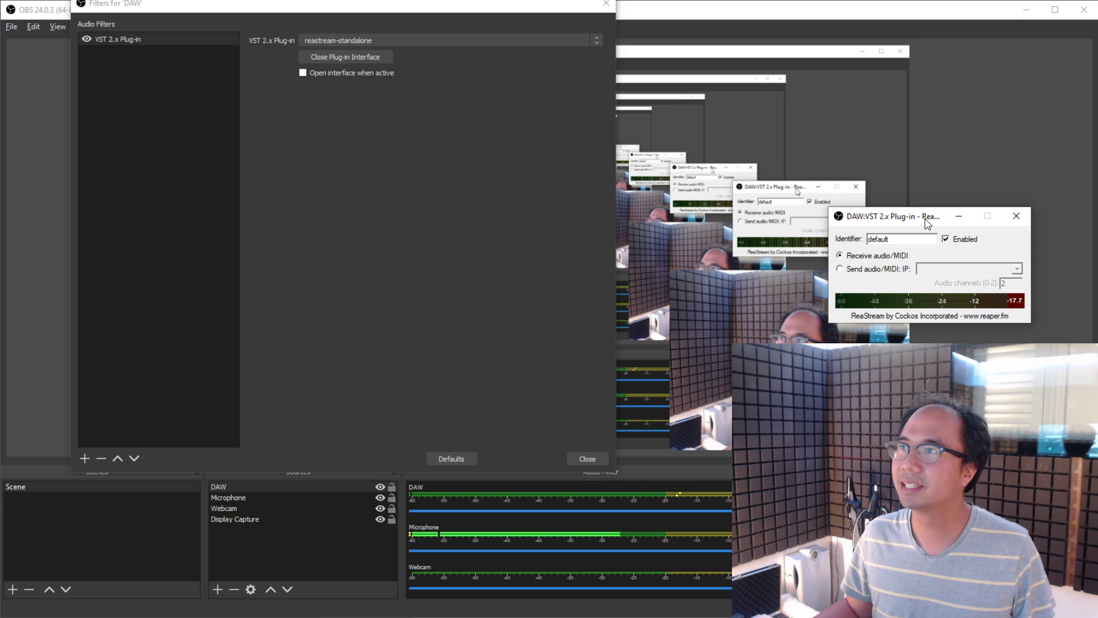
left_click_drag(927, 220, 353, 134)
left_click(442, 130)
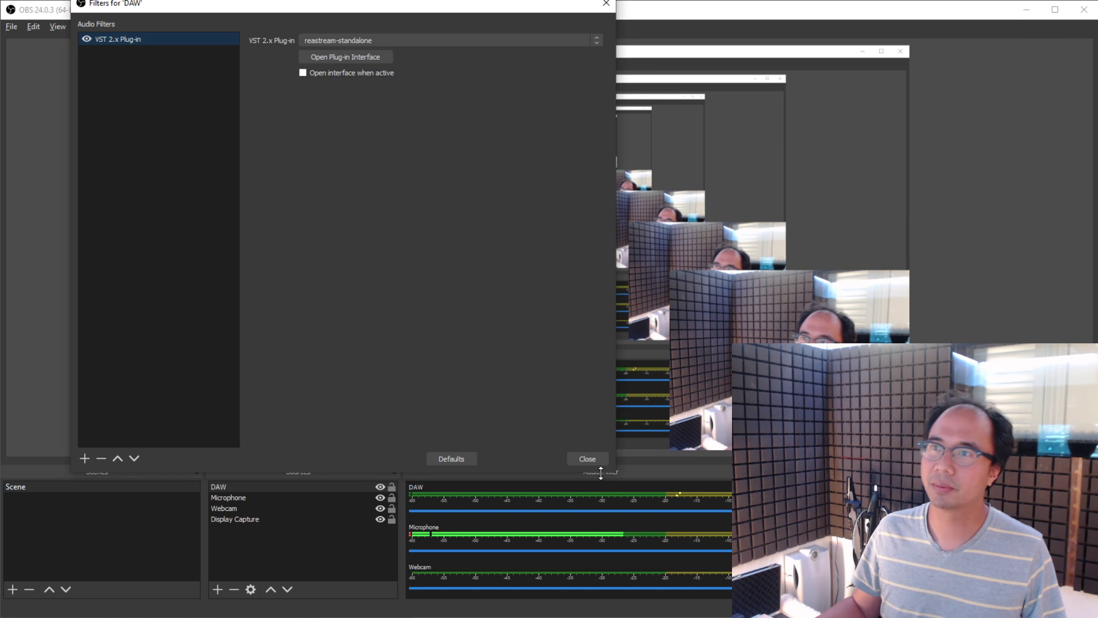
left_click(587, 459)
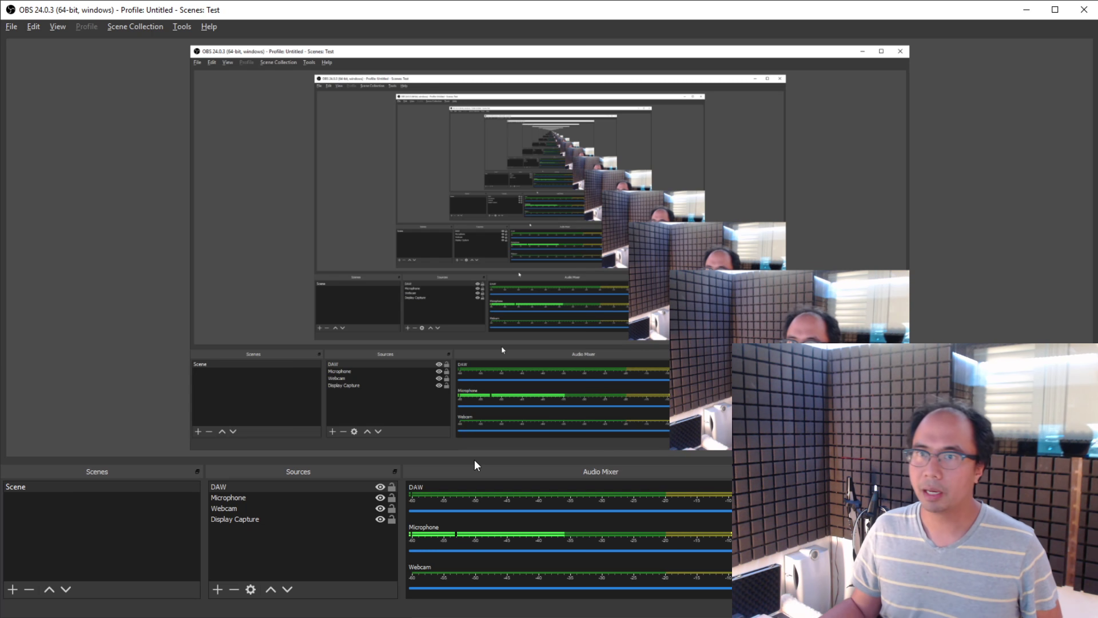
- Open the DAW source's properties and close them without making changes
left_click(230, 499)
left_click(224, 487)
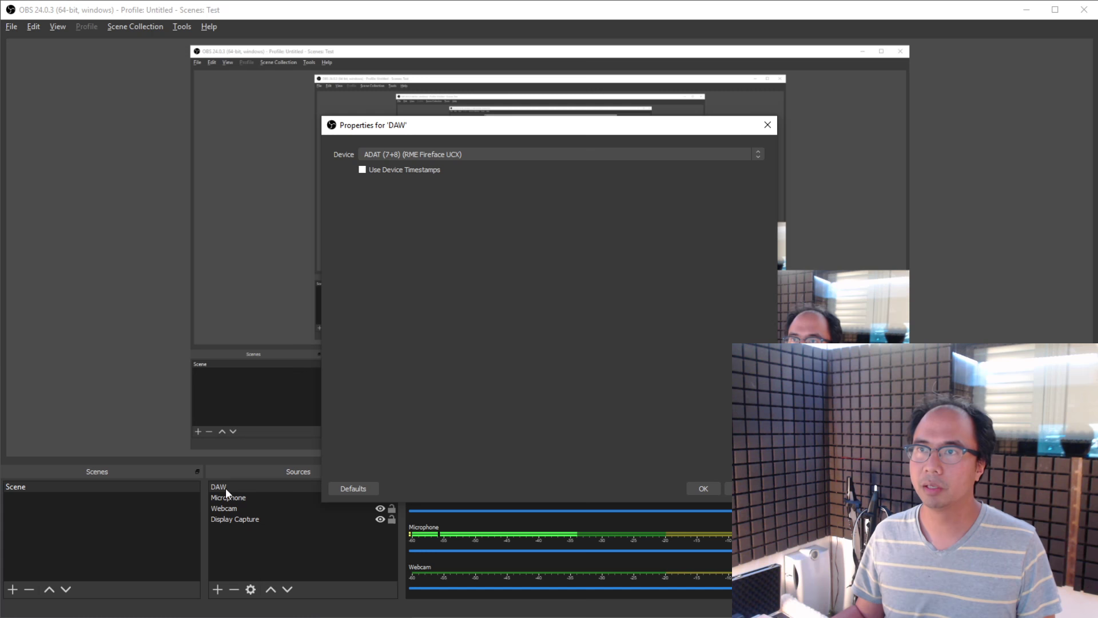
key("Escape")
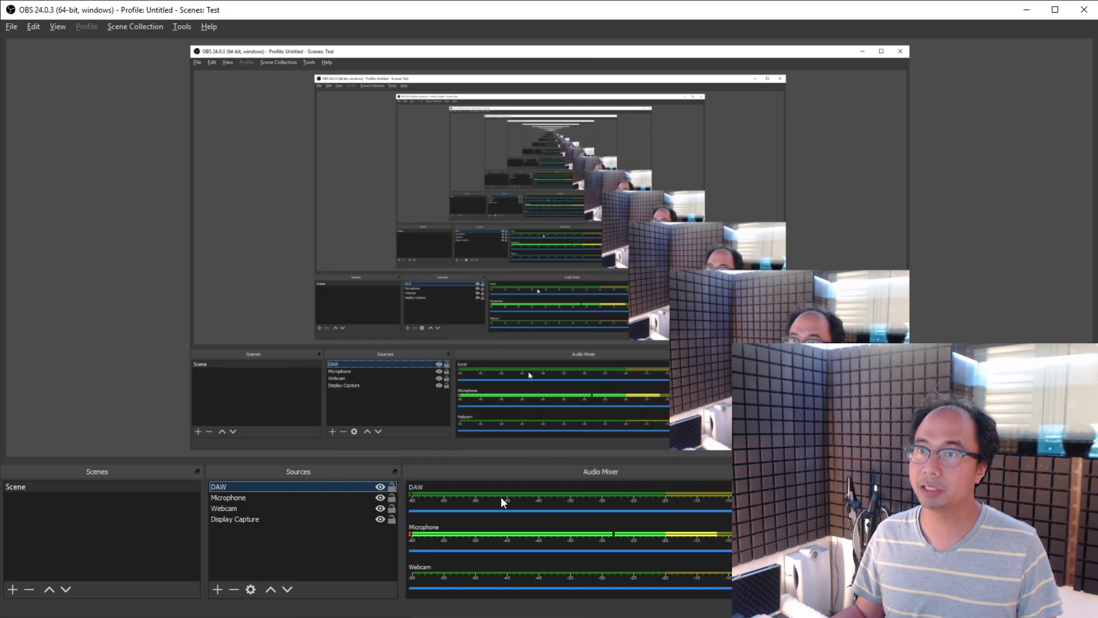
- Add a Gain filter at -30.00 dB to the DAW source, ordered above the reastream-standalone VST
right_click(470, 494)
left_click(507, 605)
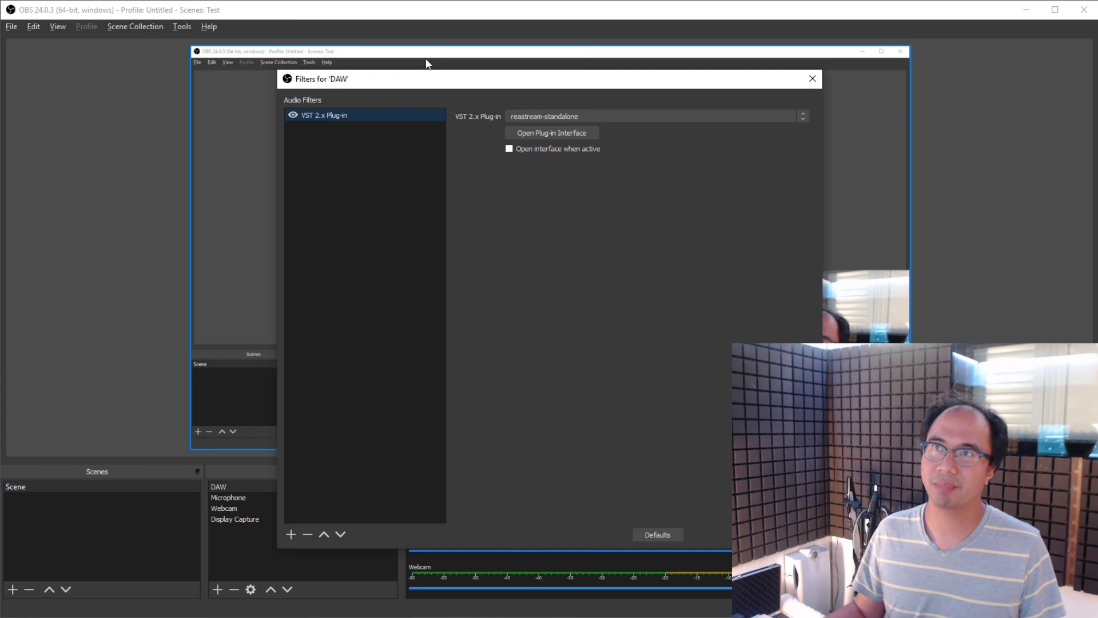
left_click_drag(424, 71, 195, 14)
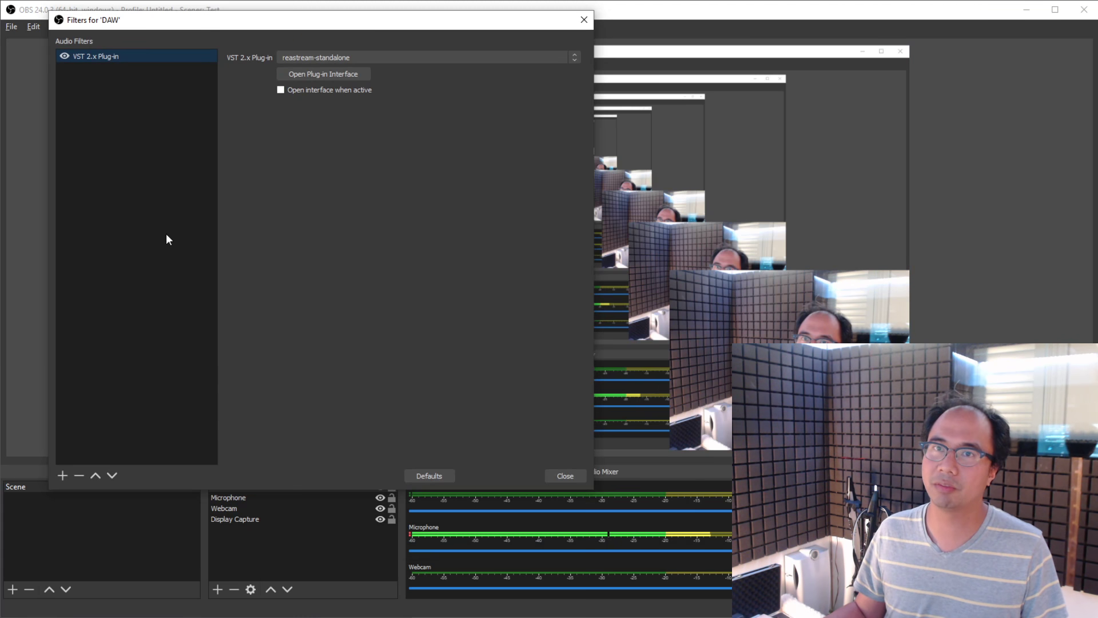
left_click(62, 476)
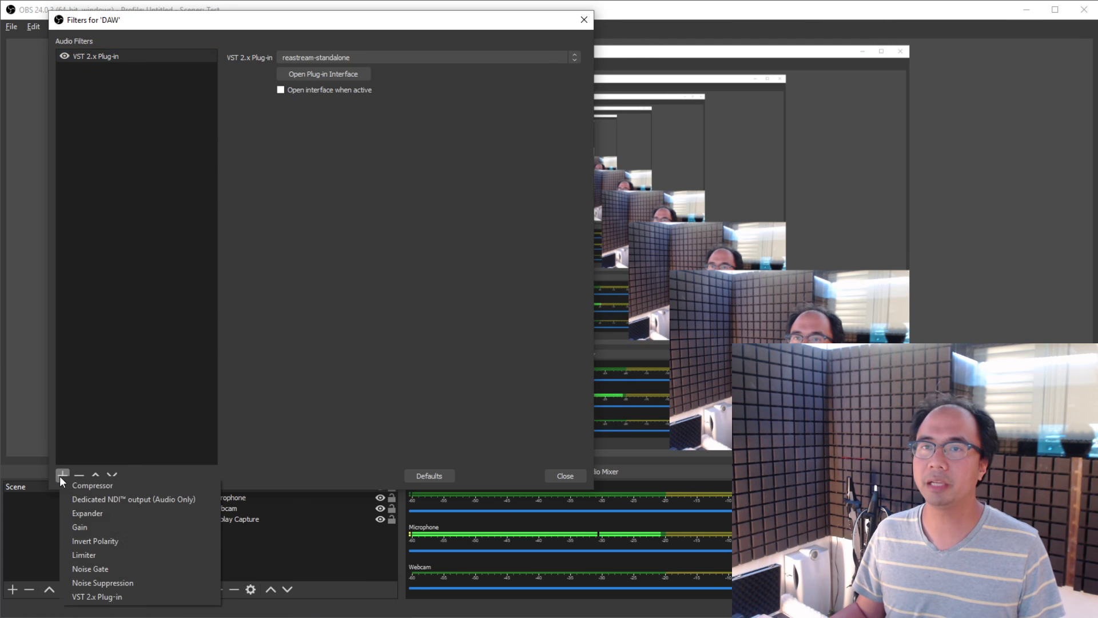
left_click(121, 523)
left_click(294, 279)
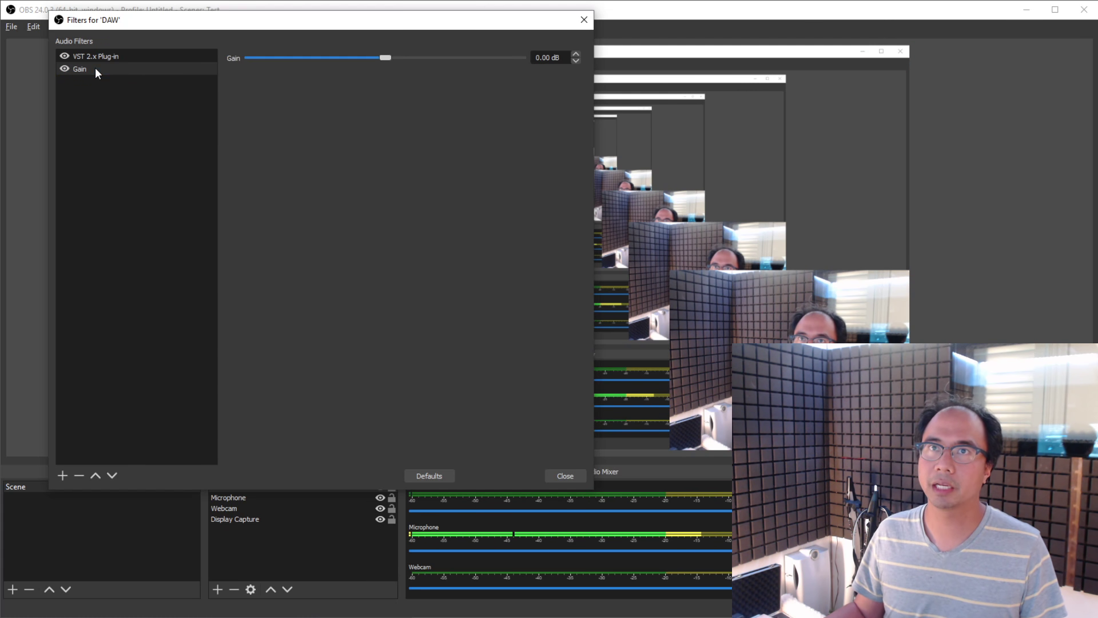
left_click(101, 478)
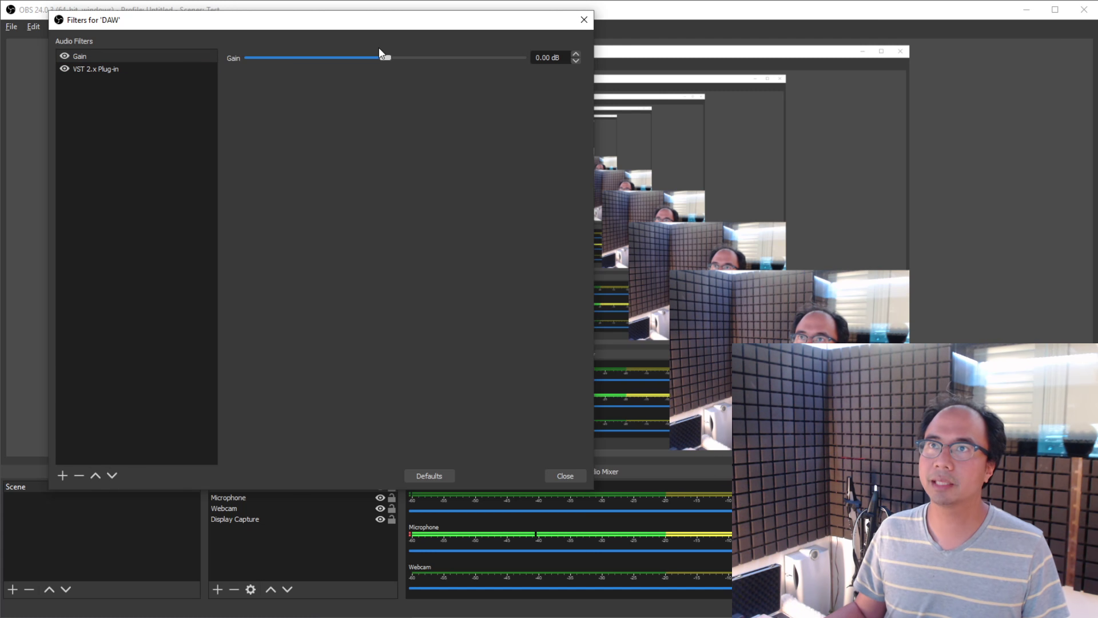
left_click_drag(384, 58, 138, 51)
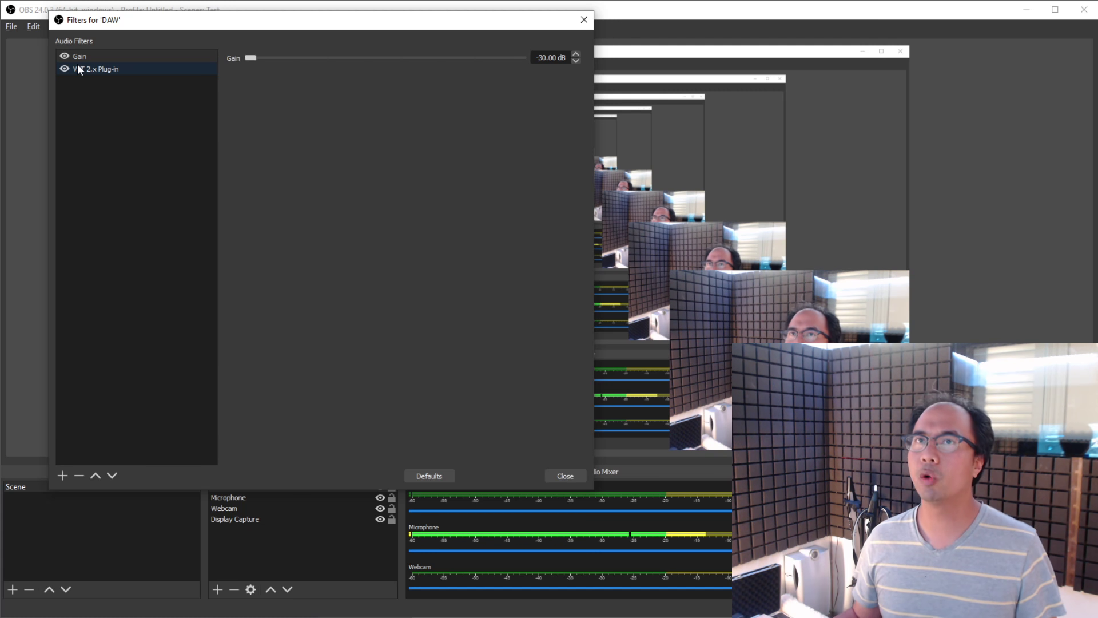
left_click(101, 67)
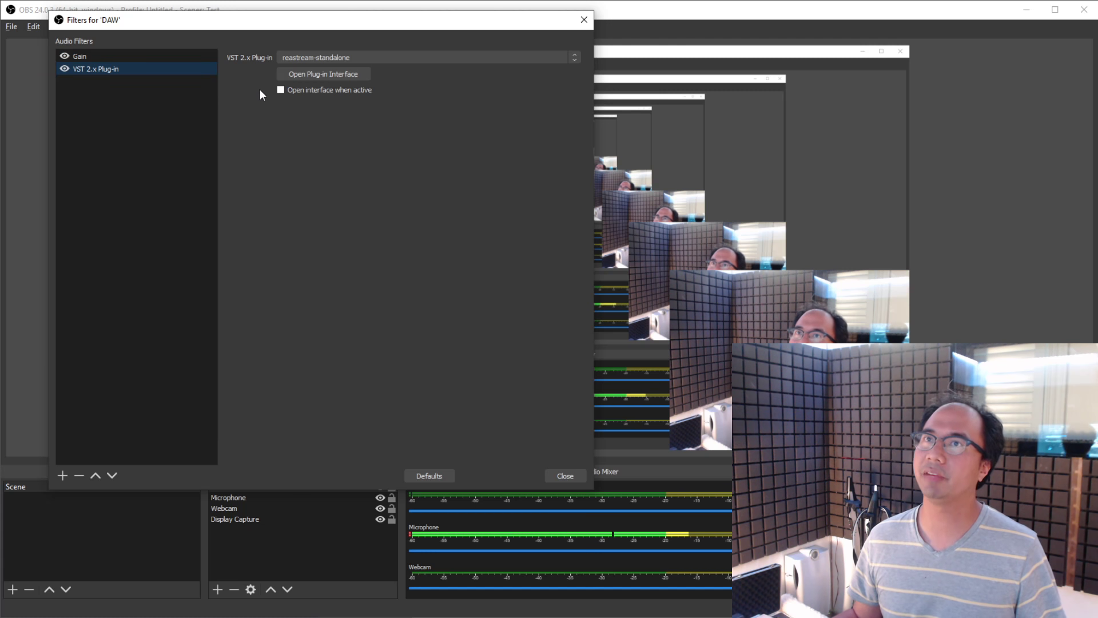
- Delete the Gain filter, leaving only the reastream-standalone VST, and close the DAW filters window
left_click(103, 55)
left_click(79, 475)
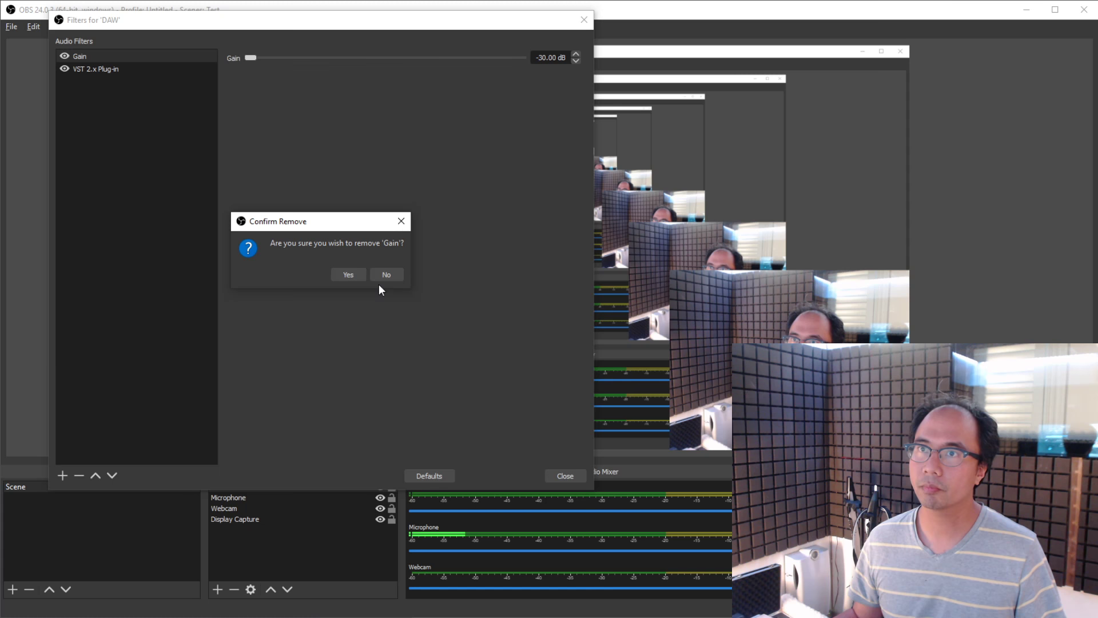
left_click(358, 275)
left_click(564, 476)
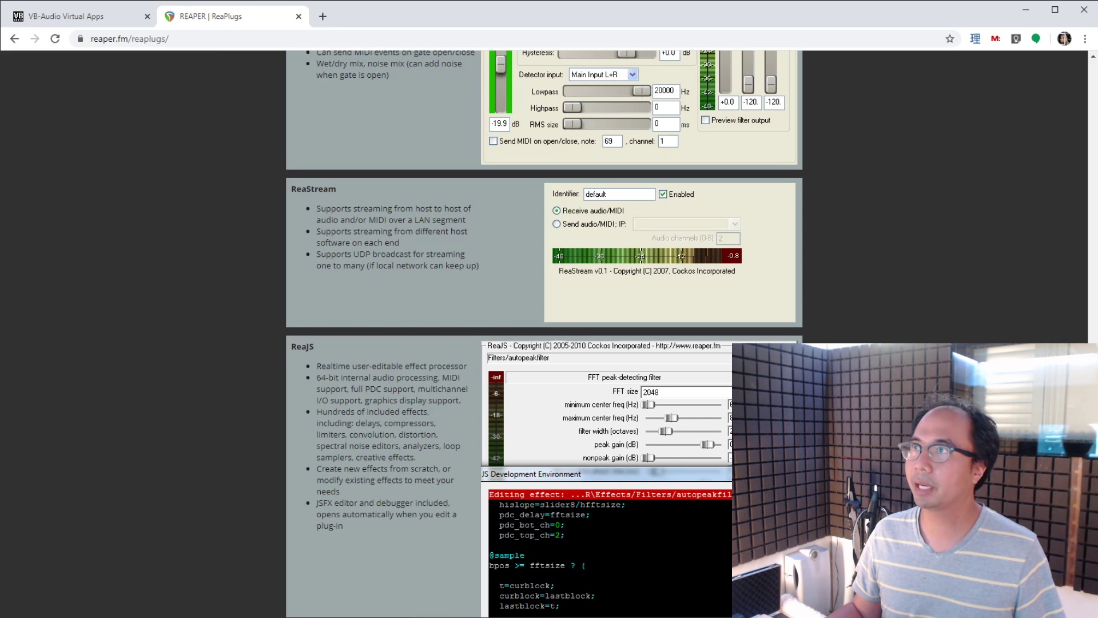
- Save VBCABLE_Driver_Pack43.zip from the VB-Audio Virtual Apps page, then return to OBS Studio
left_click(87, 19)
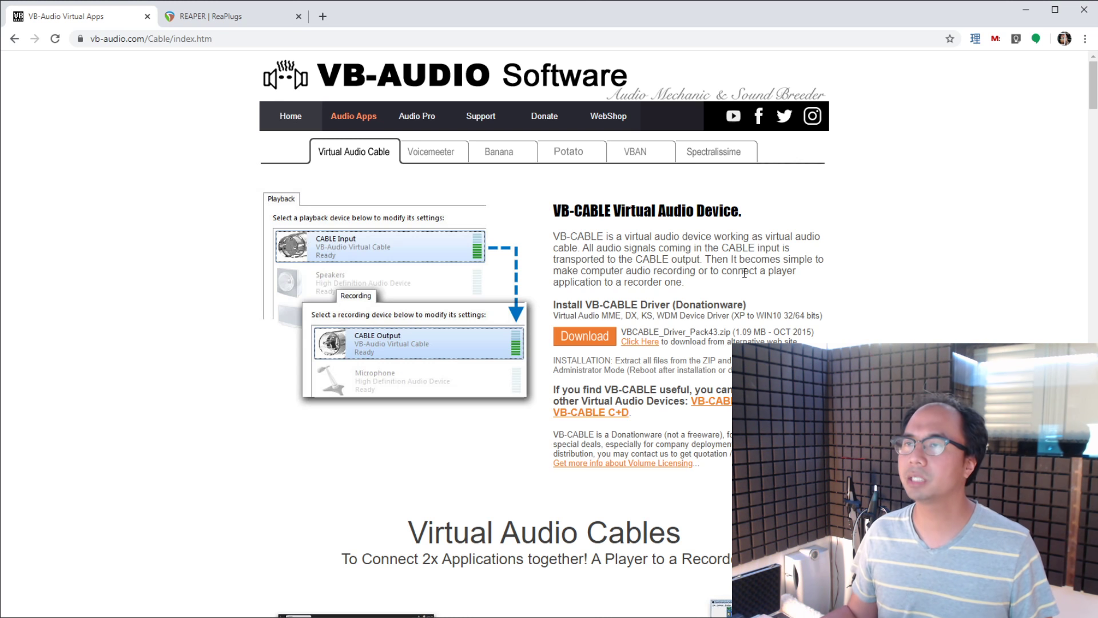
scroll(745, 269, "down", 2)
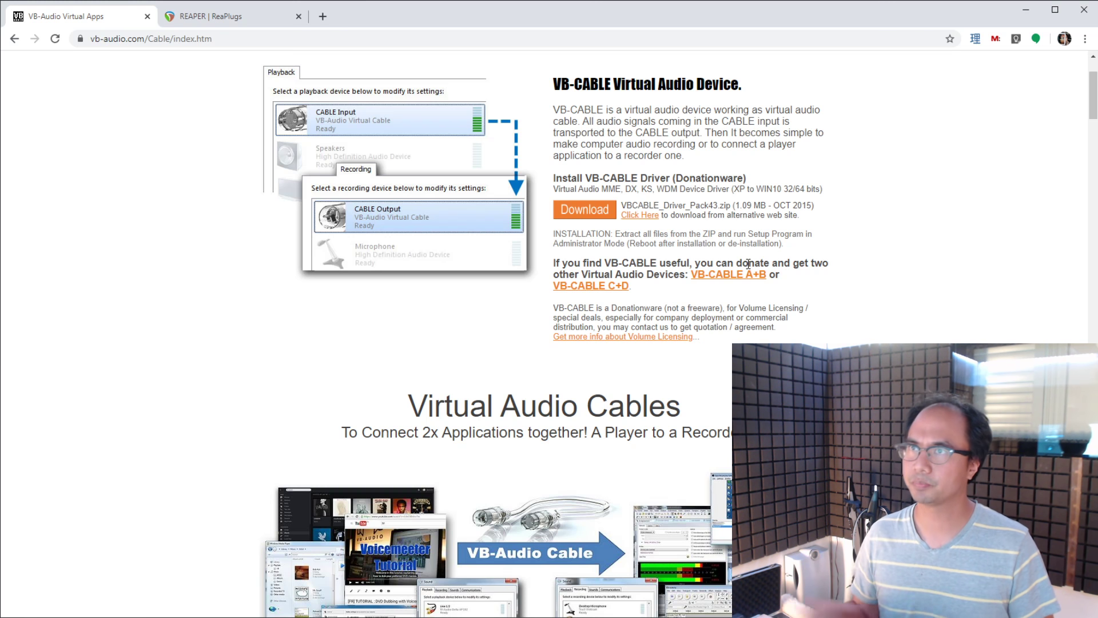
left_click(585, 215)
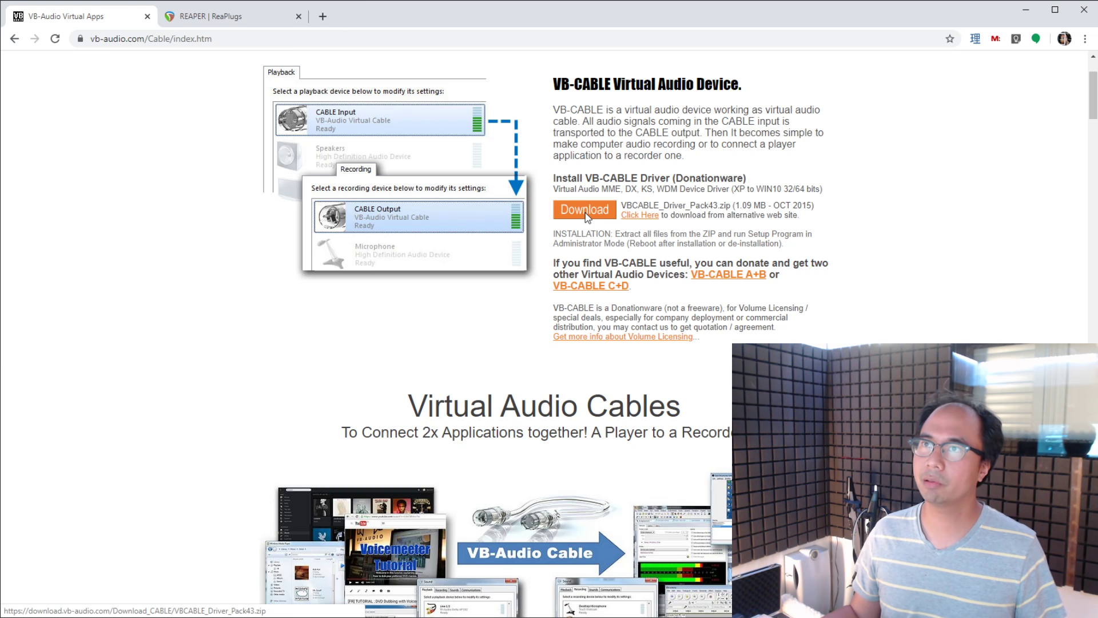
key("Return")
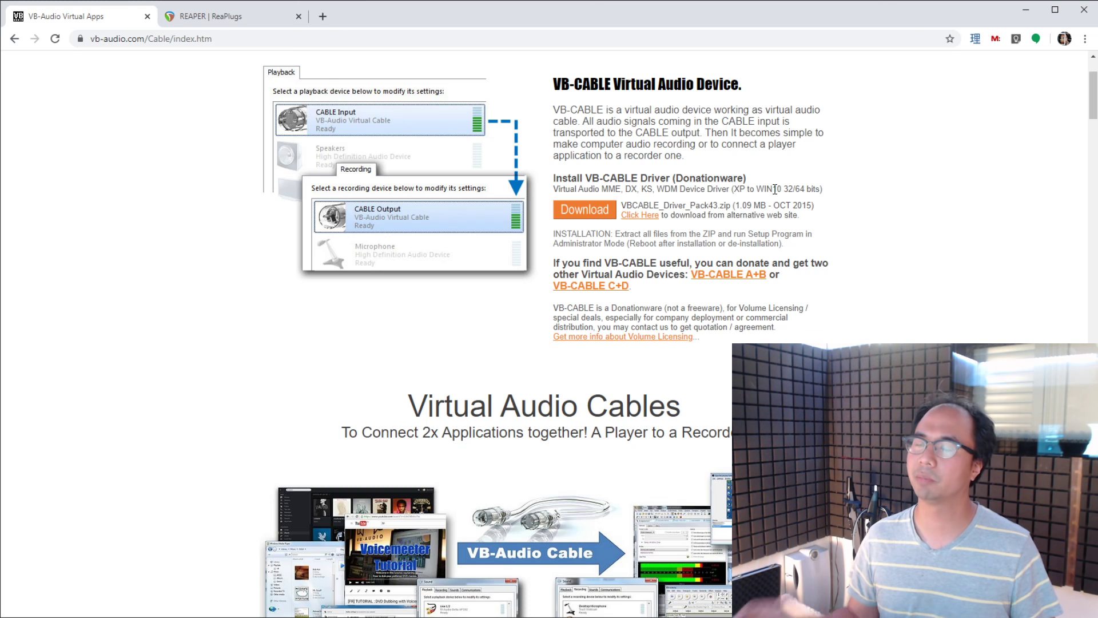
scroll(775, 189, "up", 2)
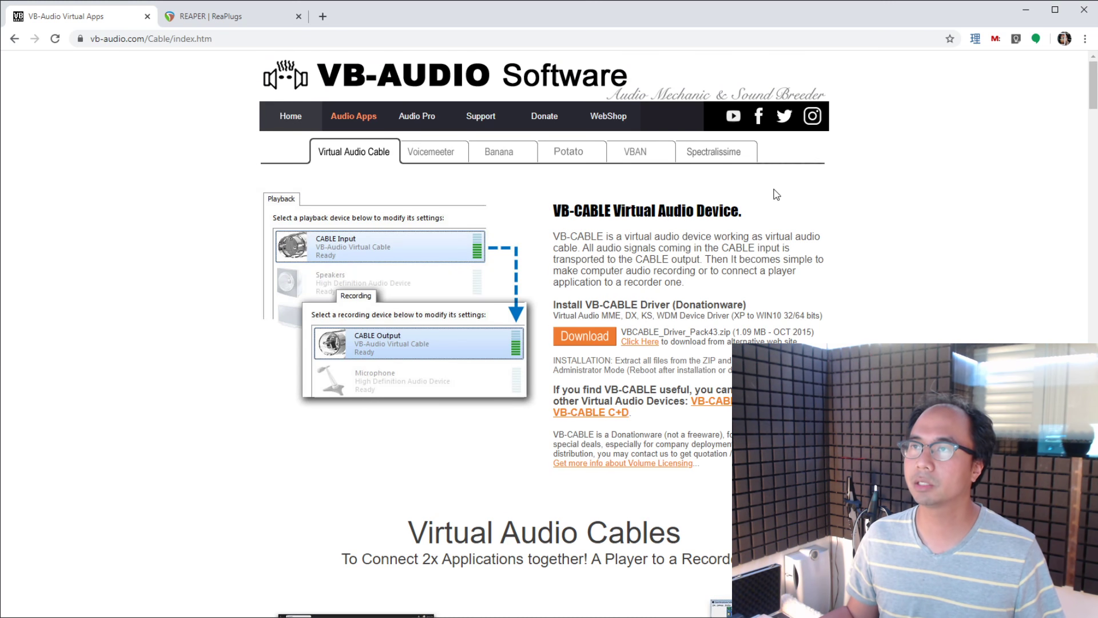
key("alt+Tab")
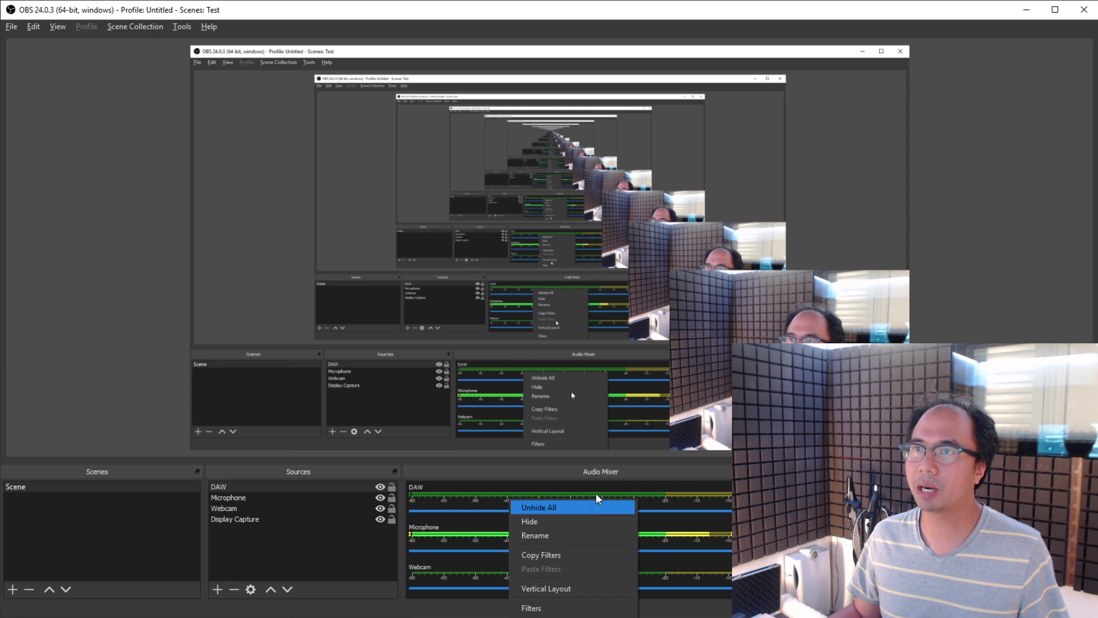
- Make the OBS docks taller and the preview smaller to give the Audio Mixer more room
right_click(521, 486)
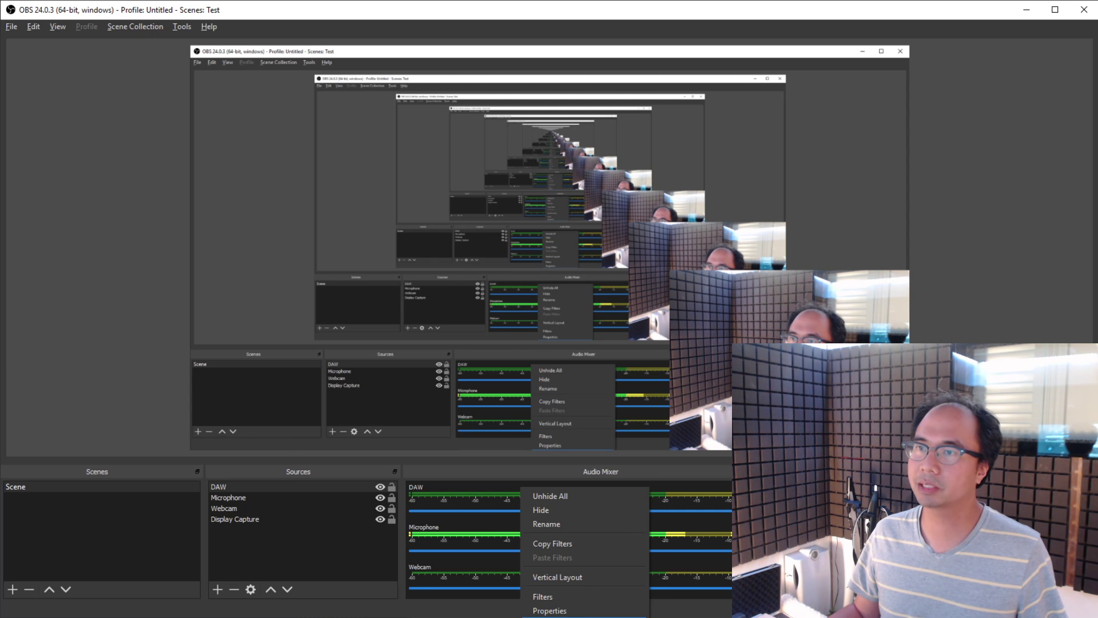
left_click(503, 457)
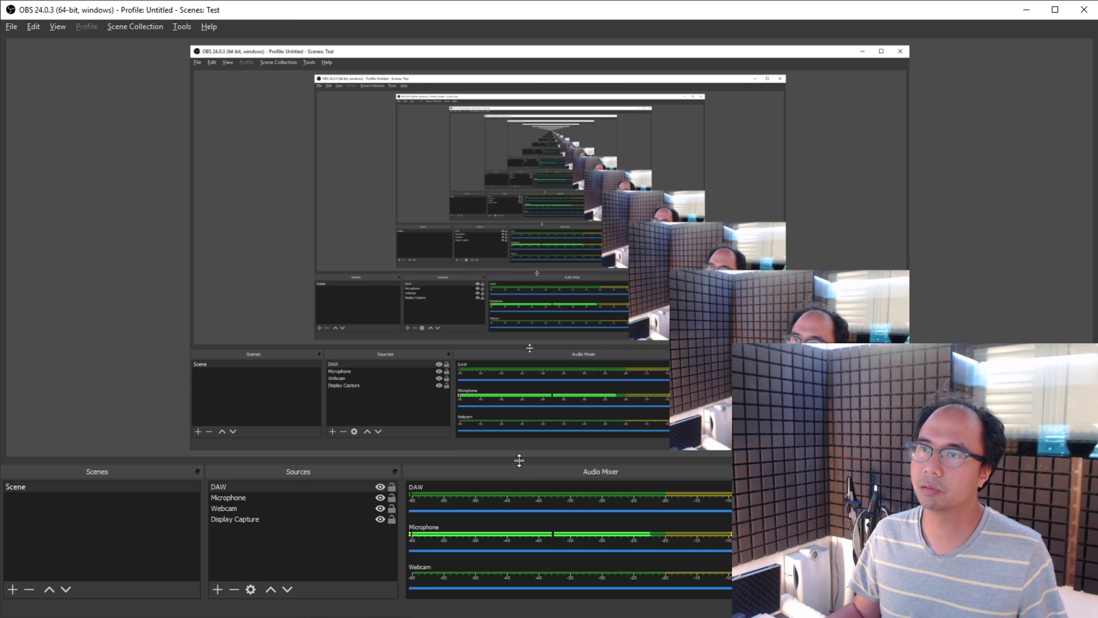
left_click_drag(519, 459, 520, 377)
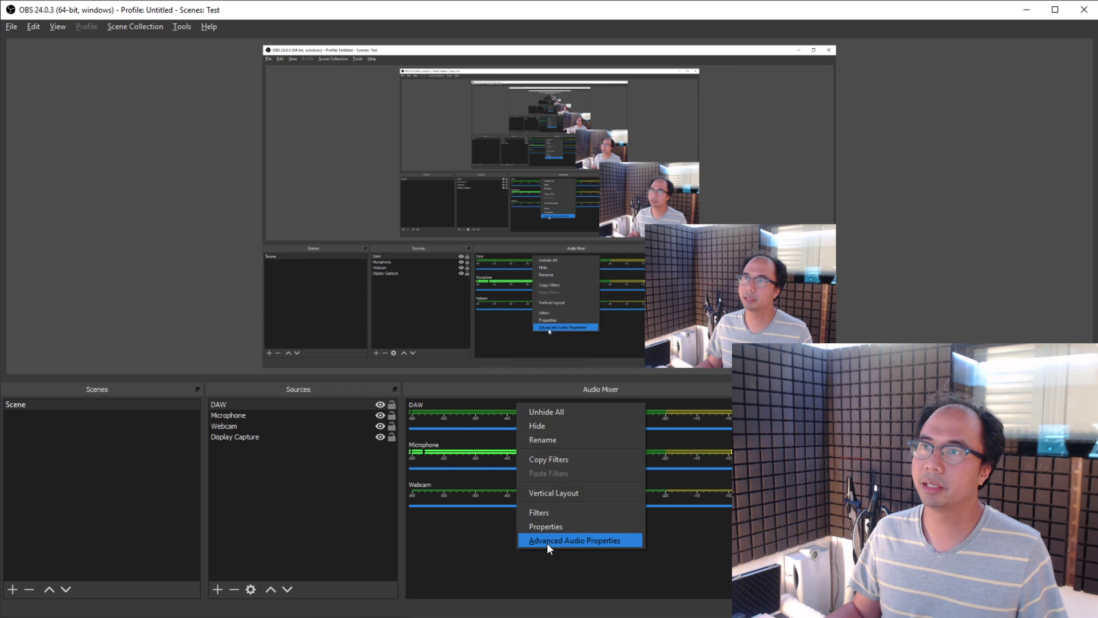
- In Advanced Audio Properties, set the DAW source's Audio Monitoring to Monitor and Output, then close the dialog
left_click(548, 542)
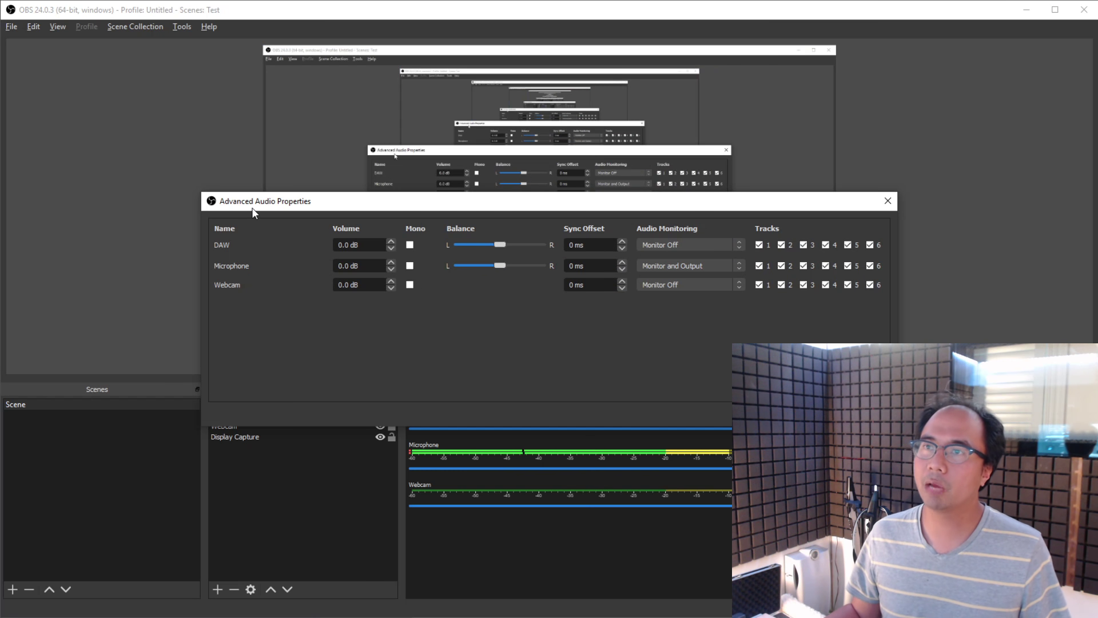
left_click_drag(277, 195, 218, 114)
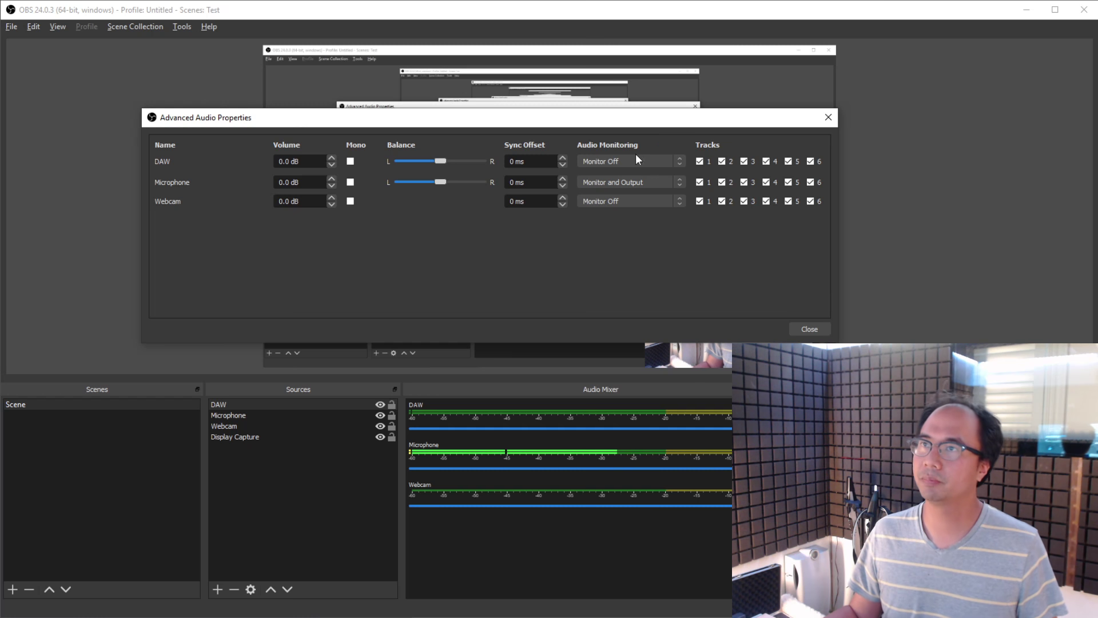
left_click(646, 164)
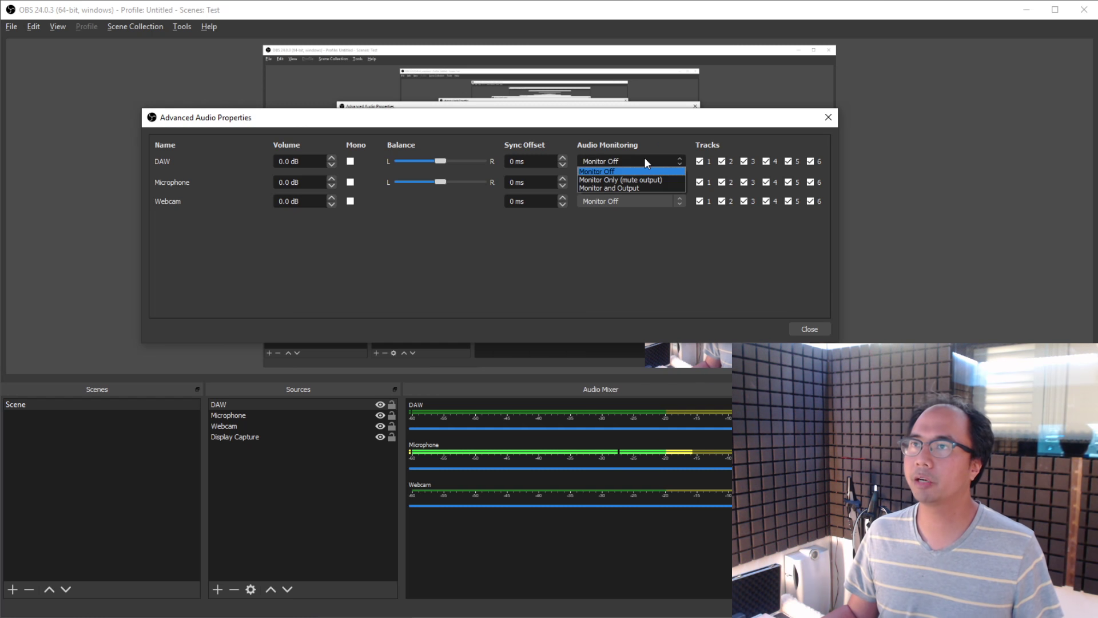
left_click(647, 157)
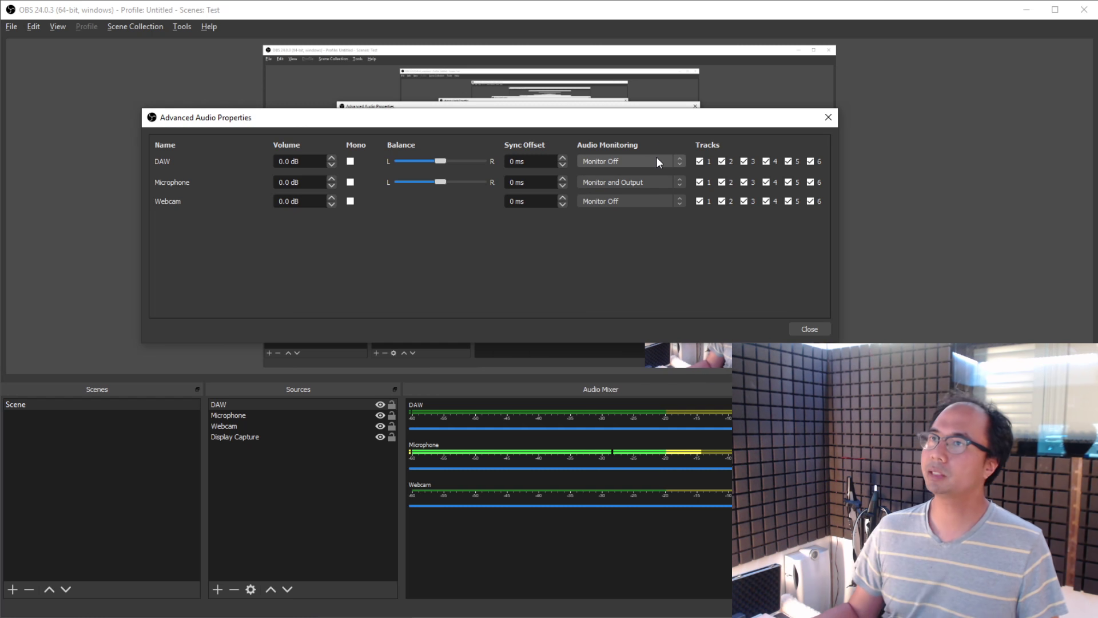
left_click(657, 157)
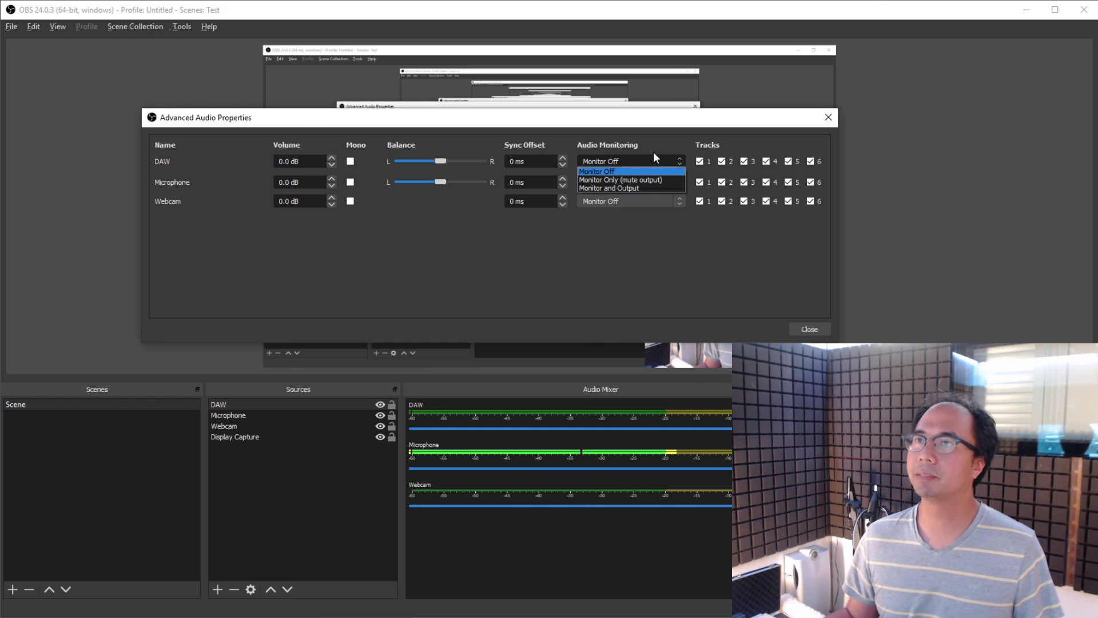
left_click(644, 187)
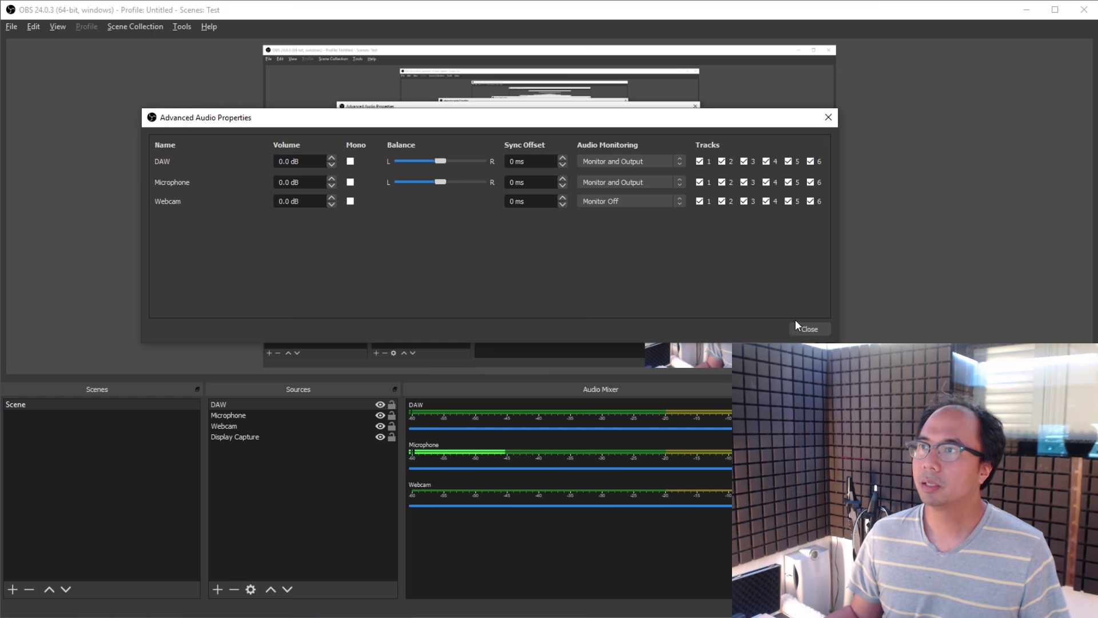
left_click(810, 329)
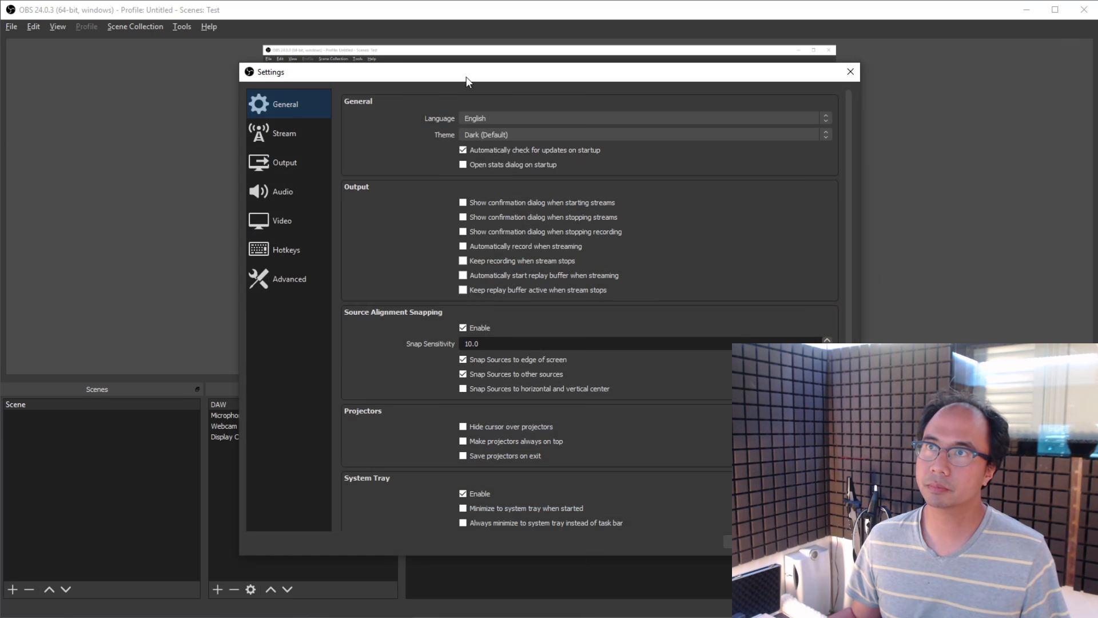
- Set OBS's Audio Monitoring Device to CABLE Input (VB-Audio Virtual Cable) and confirm with OK
left_click_drag(461, 76, 263, 54)
left_click(97, 170)
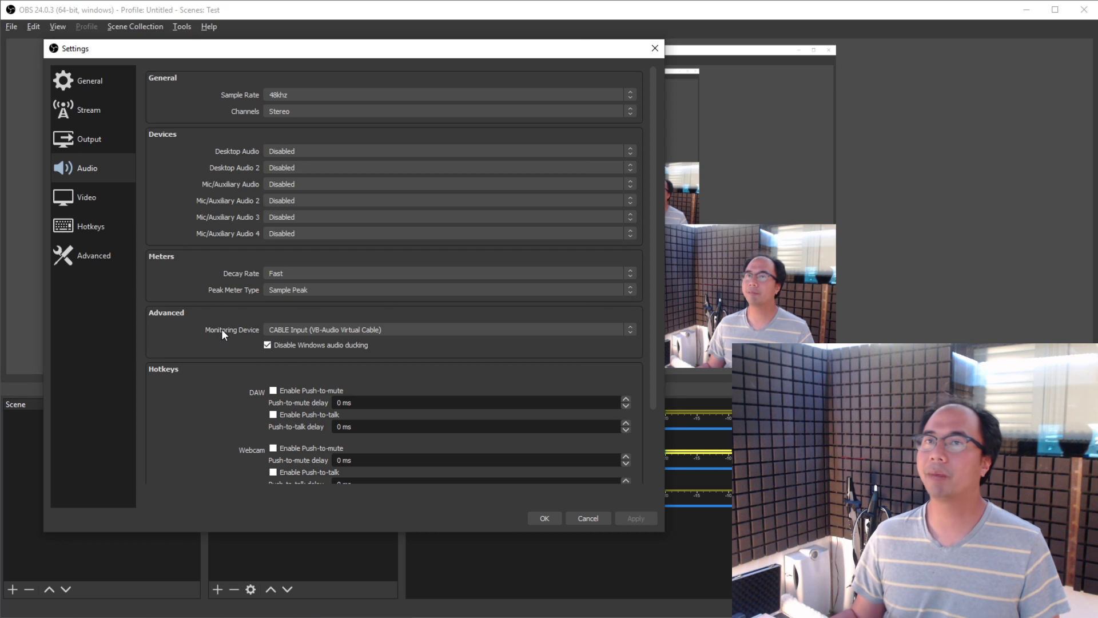
left_click(280, 327)
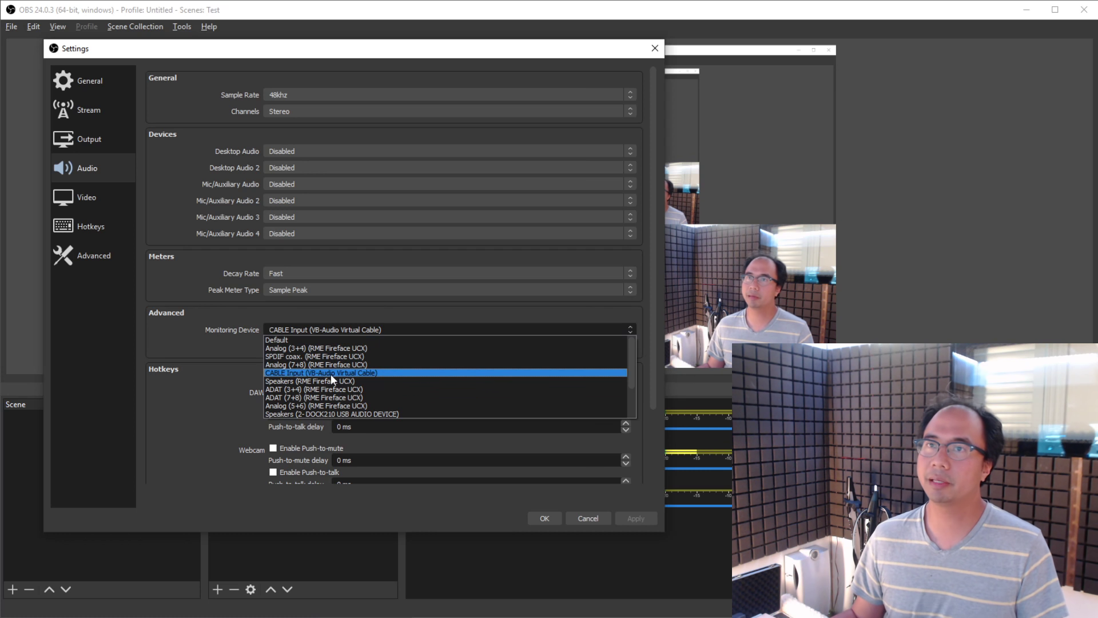
left_click(369, 373)
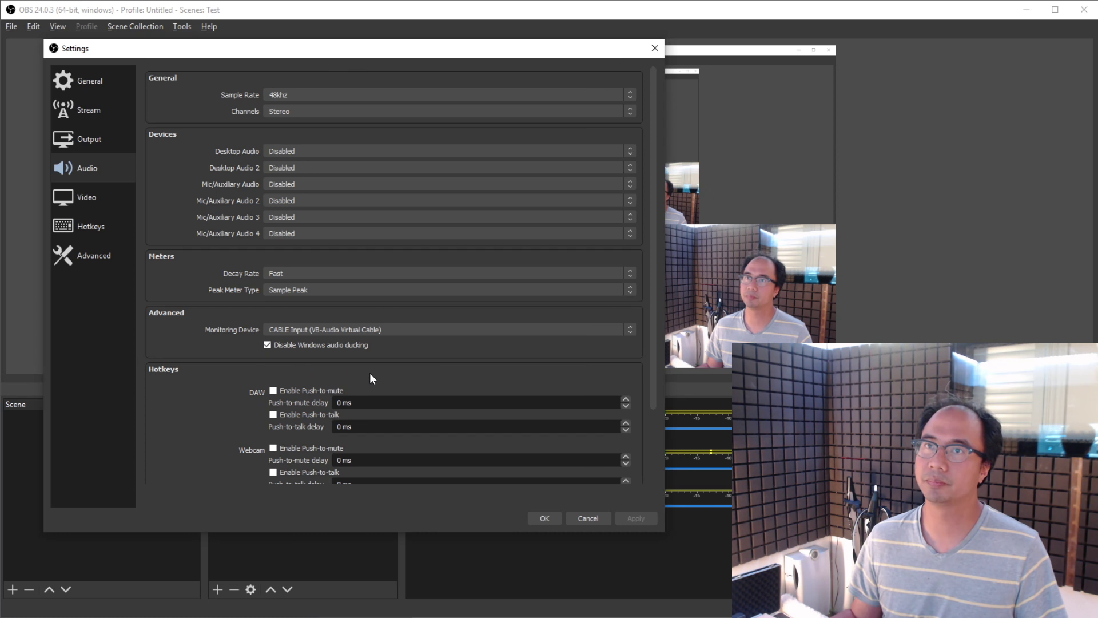
left_click(541, 519)
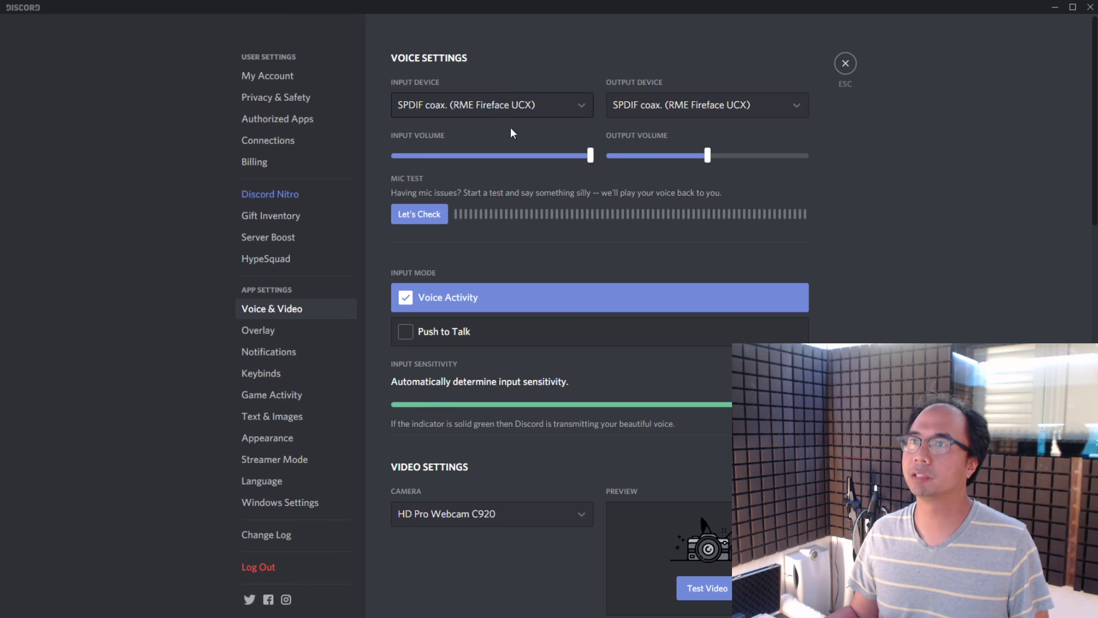
- Turn off Discord's 'Automatically determine input sensitivity' toggle
left_click(796, 381)
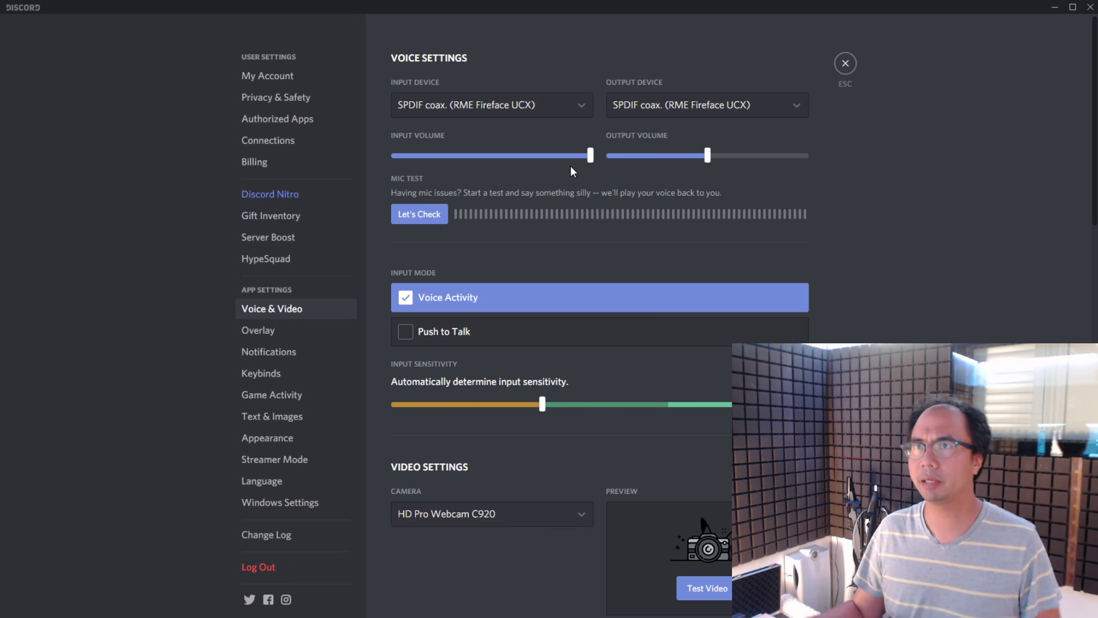
- Select CABLE Output (VB-Audio Virtual Cable) from Discord's Input Device list
left_click(584, 108)
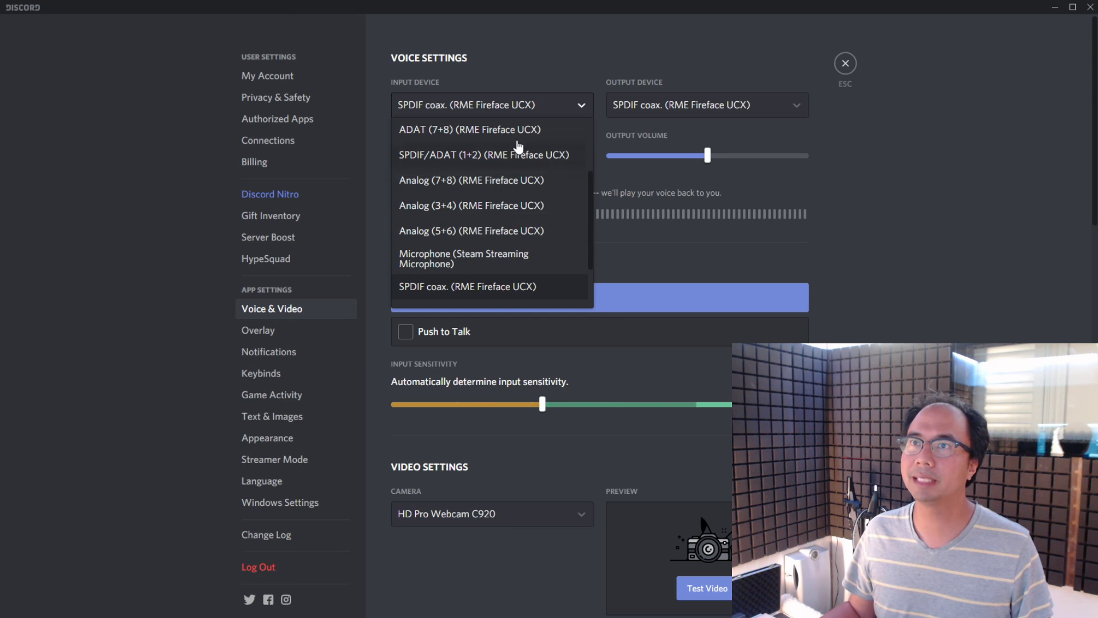
scroll(520, 200, "down", 2)
scroll(521, 200, "up", 6)
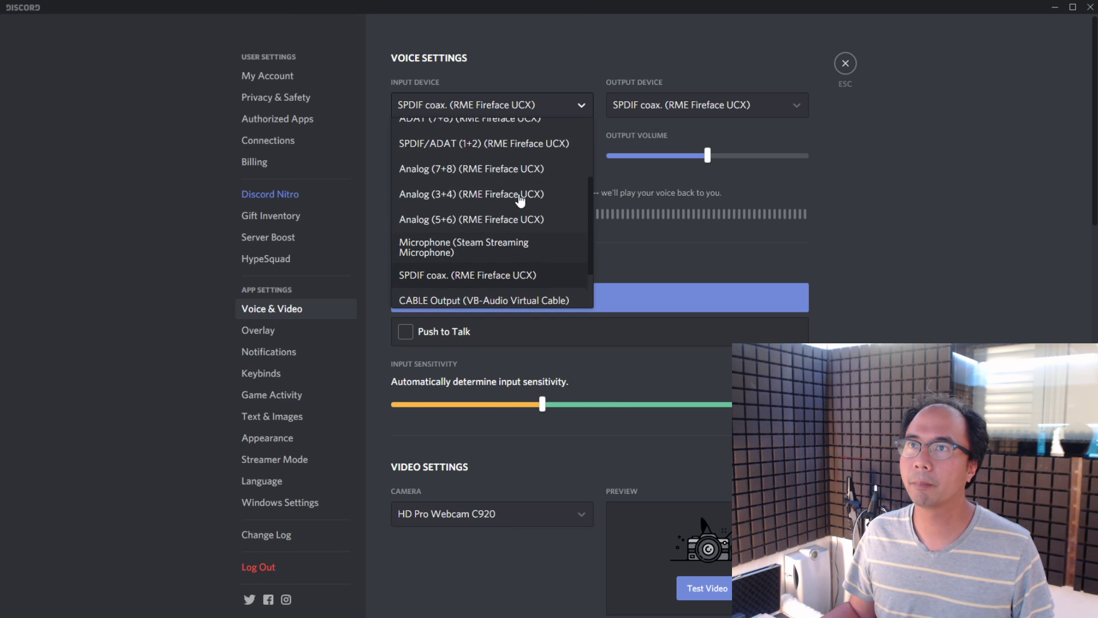
scroll(521, 203, "down", 6)
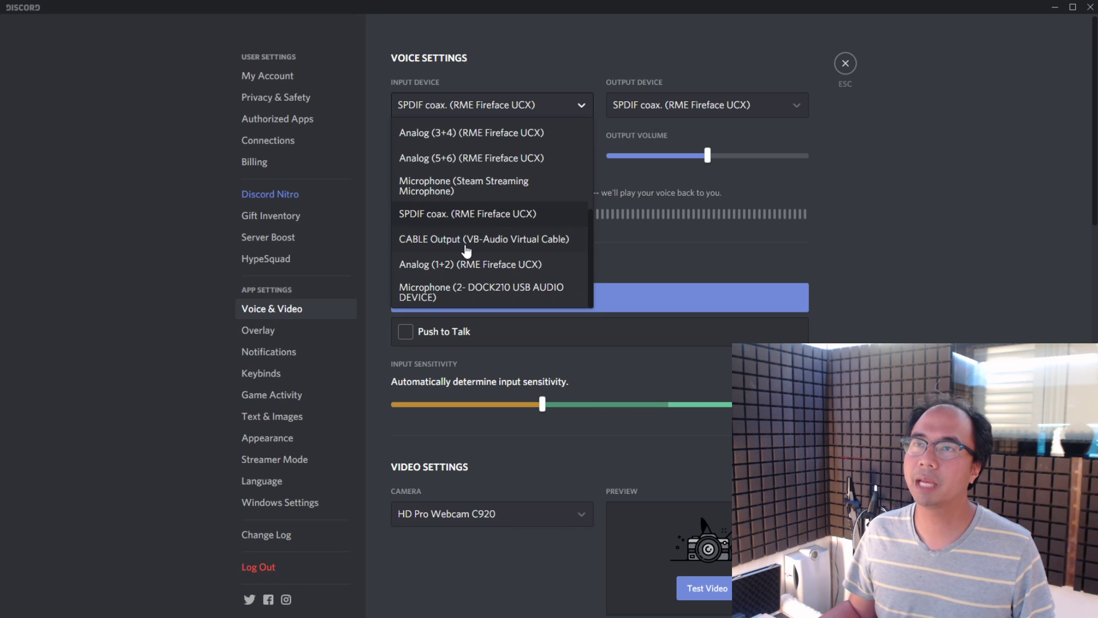
left_click(567, 240)
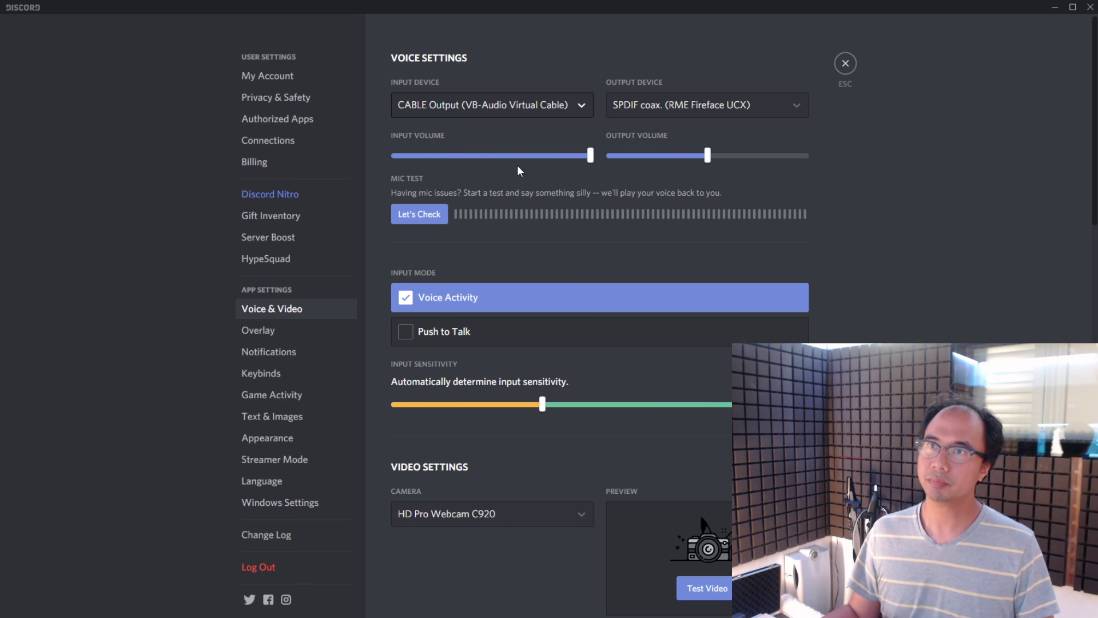
key("alt+Tab")
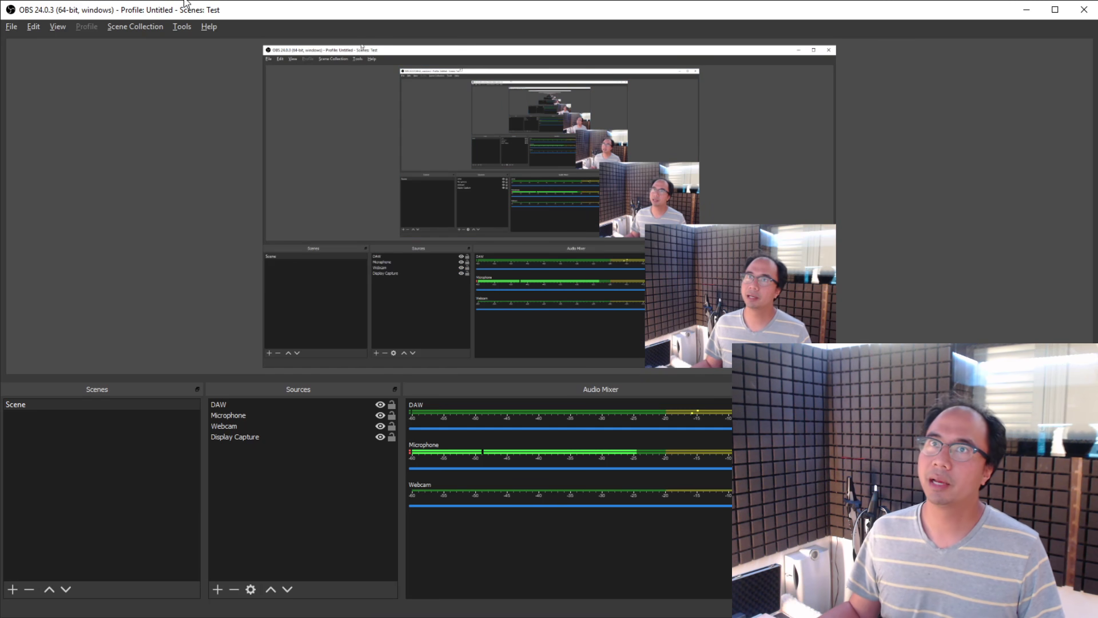
left_click(180, 26)
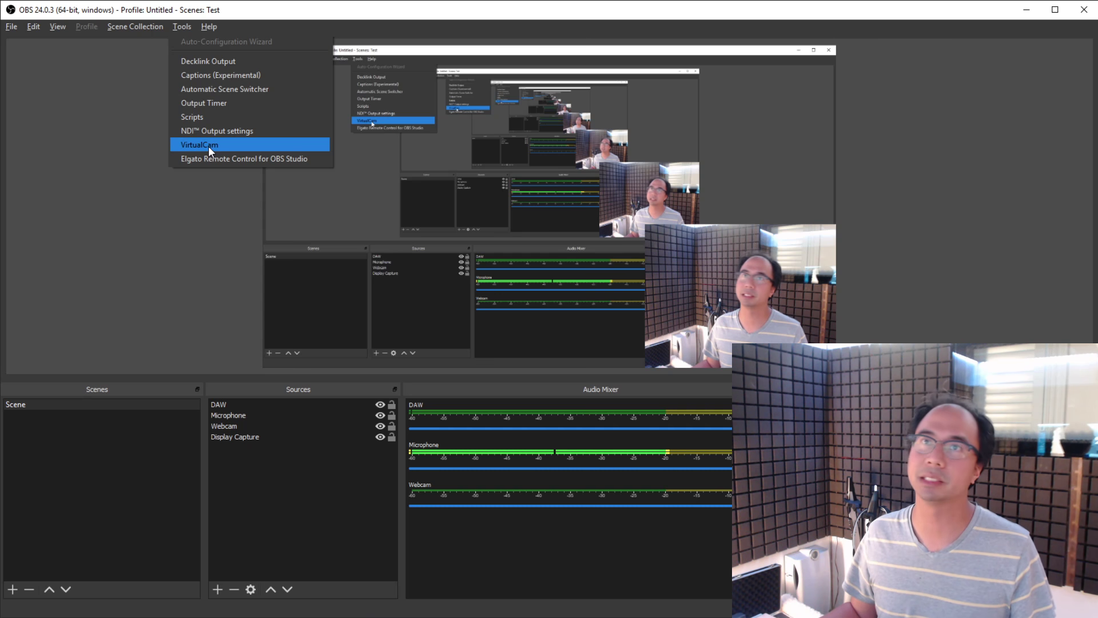
left_click(252, 144)
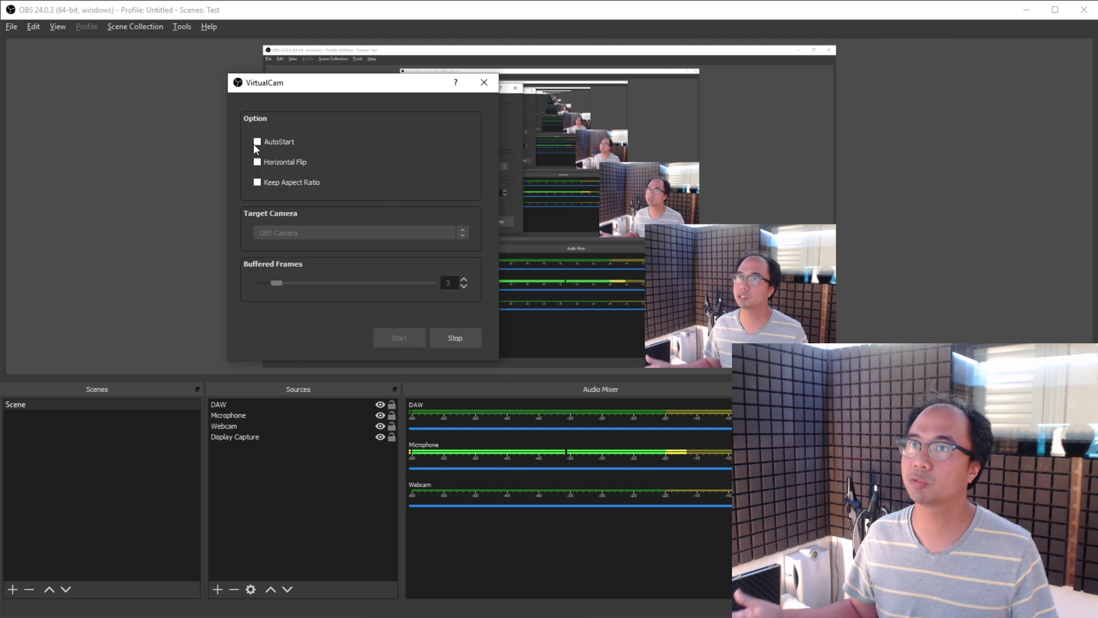
left_click_drag(357, 89, 625, 62)
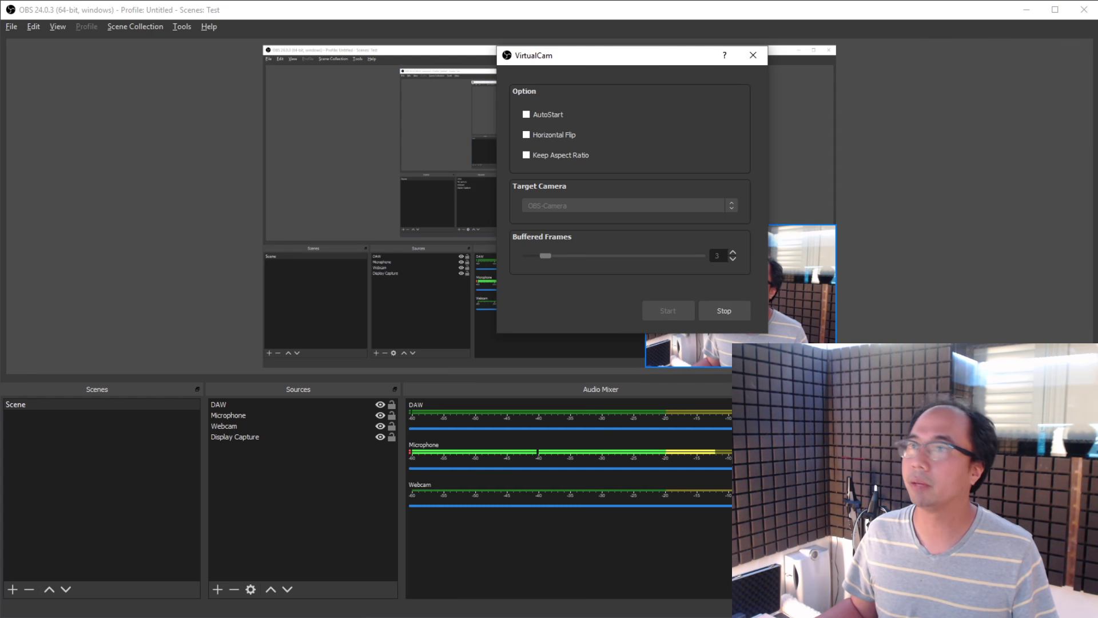
left_click(754, 56)
- Back in Discord, choose OBS-Camera as the camera and start the Test Video preview
key("alt+Tab")
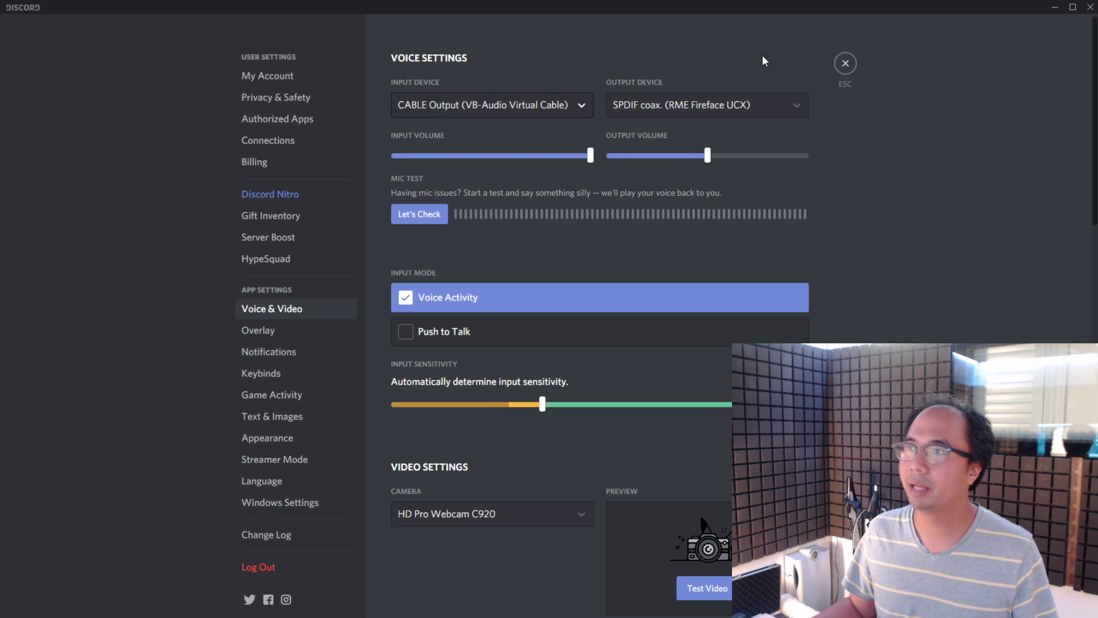
scroll(364, 394, "down", 2)
scroll(364, 394, "down", 1)
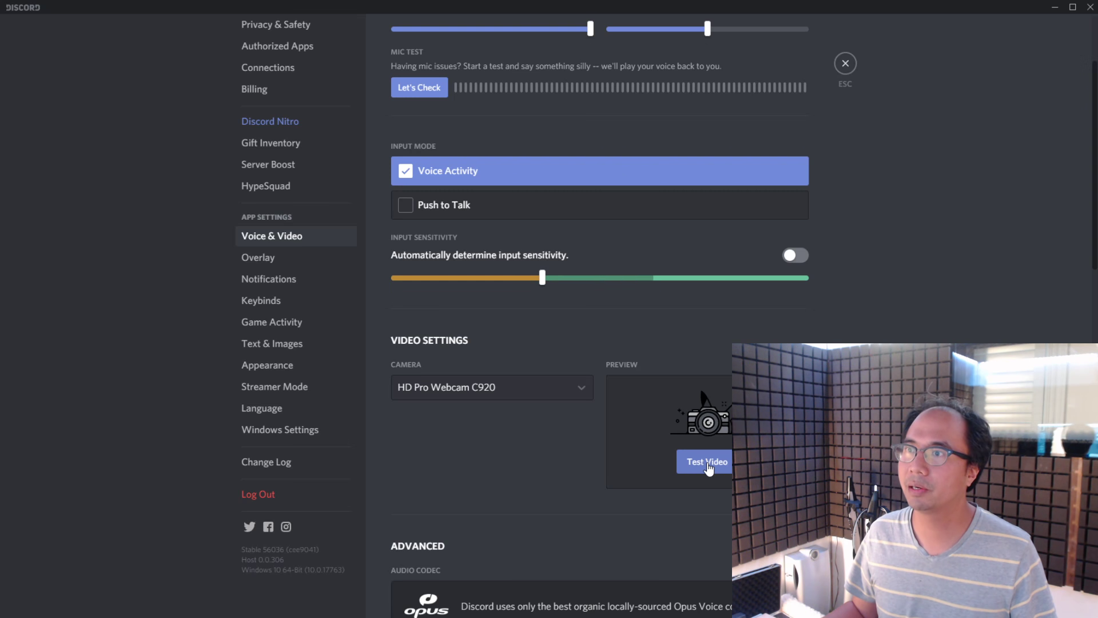
left_click(579, 390)
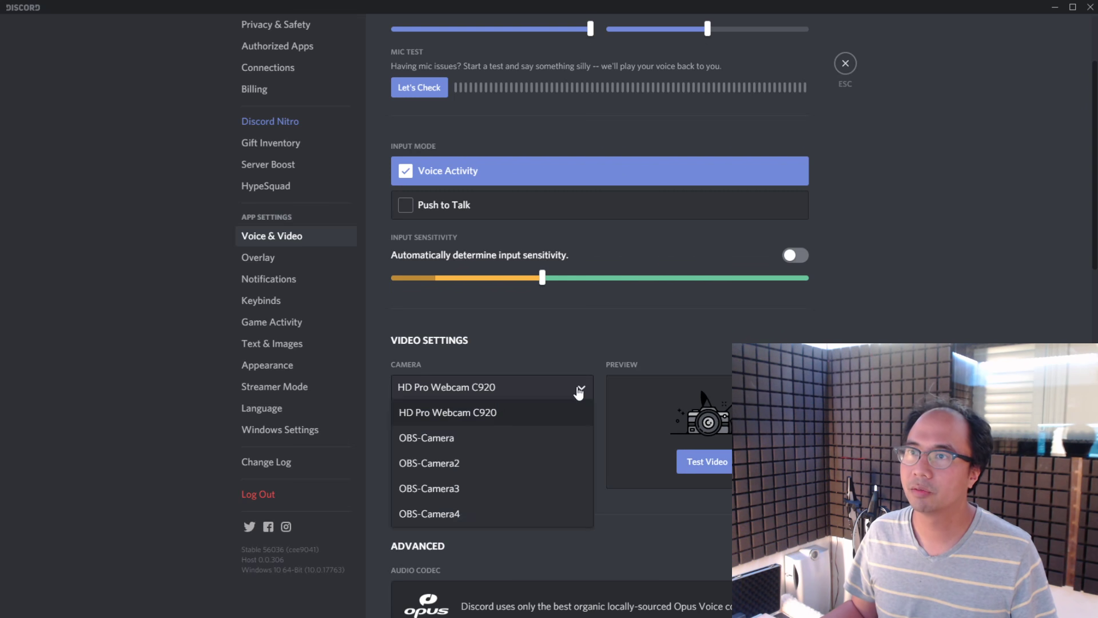
left_click(485, 444)
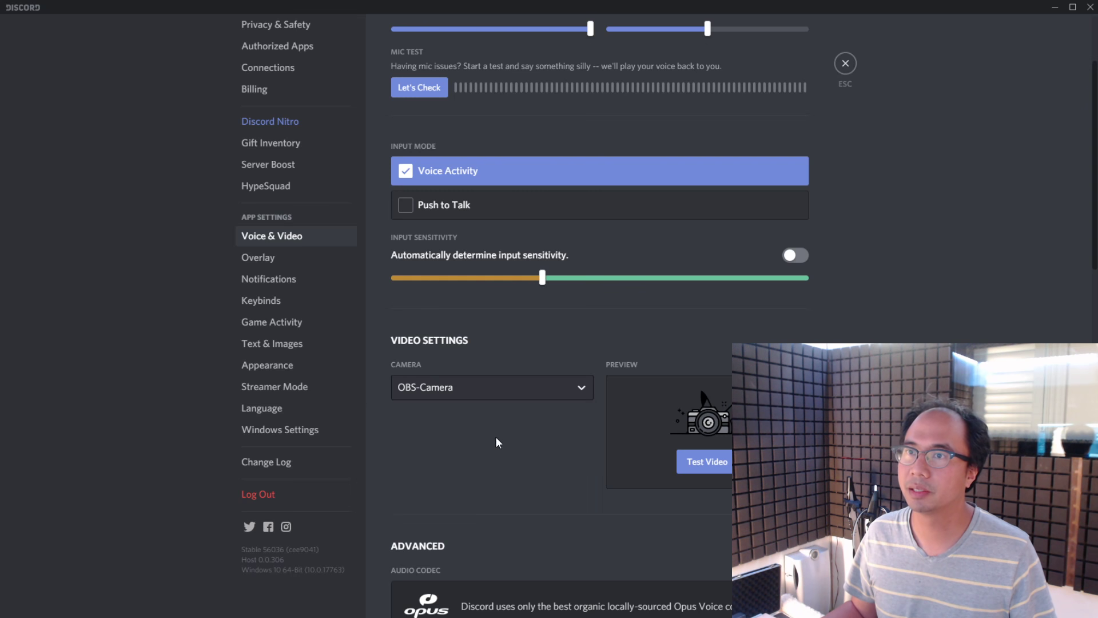
left_click(704, 460)
- Restore the OBS window to its smaller size, then bring the REAPER project to the front
key("alt+Tab")
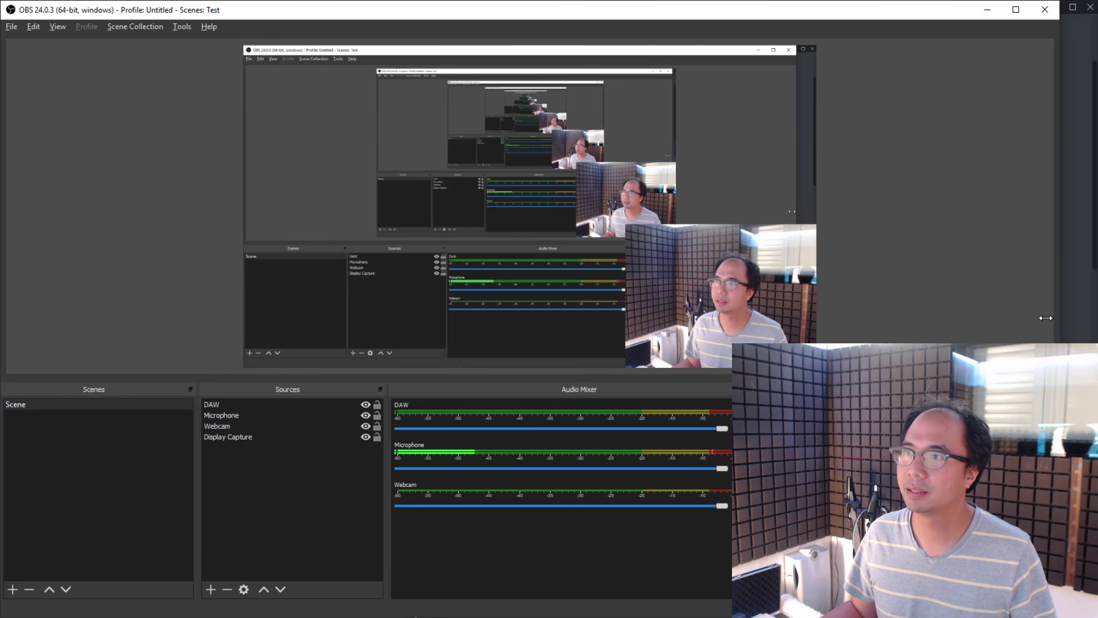
double_click(319, 16)
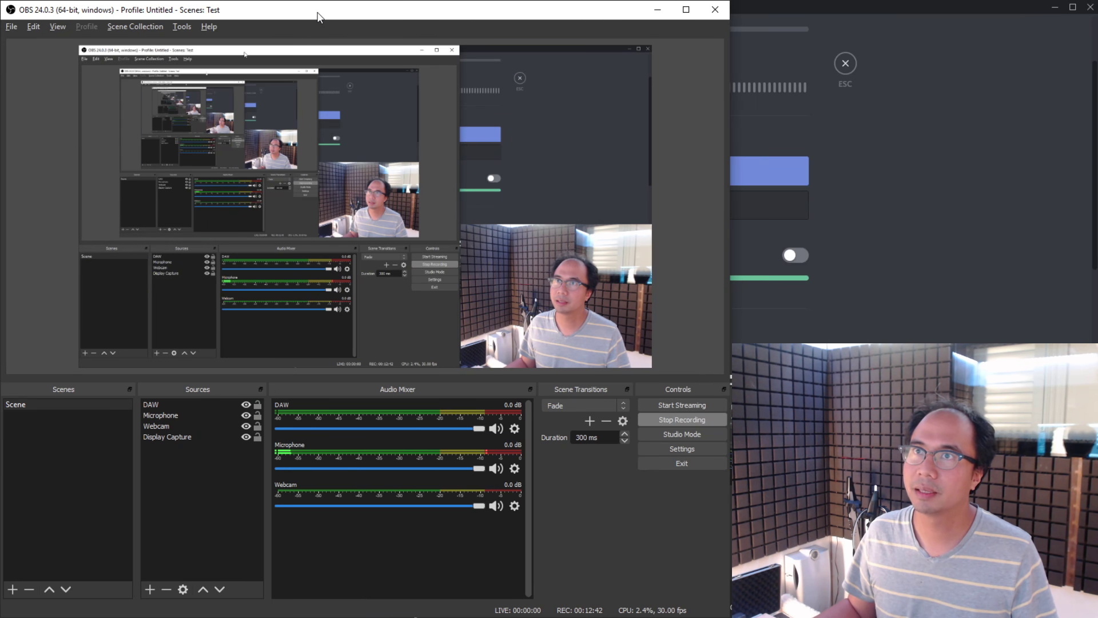
key("alt+Tab")
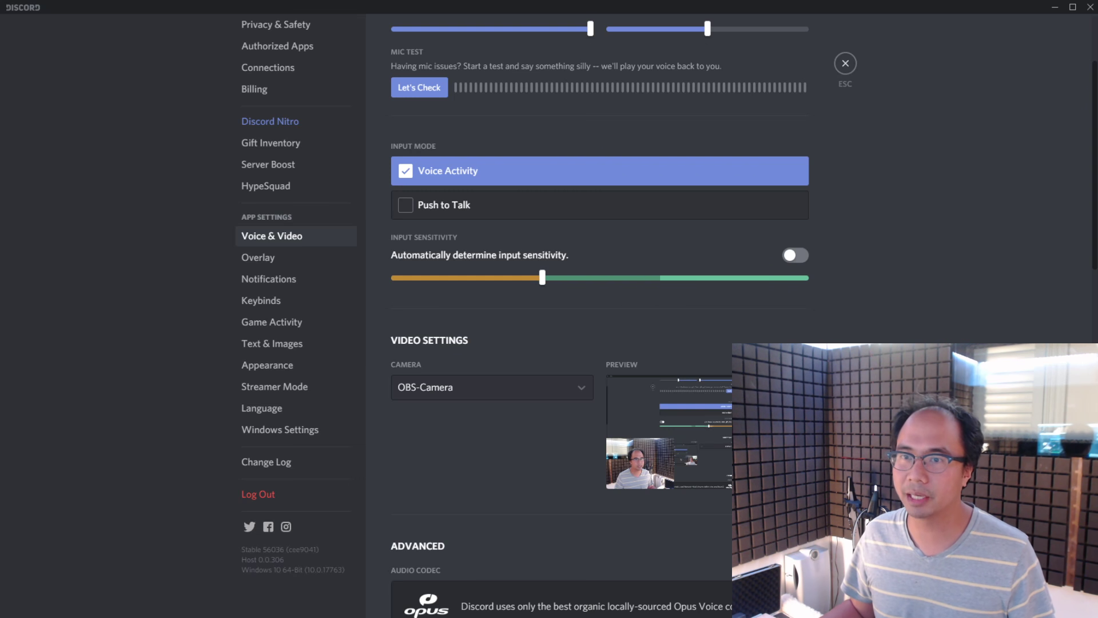
key("alt+Tab")
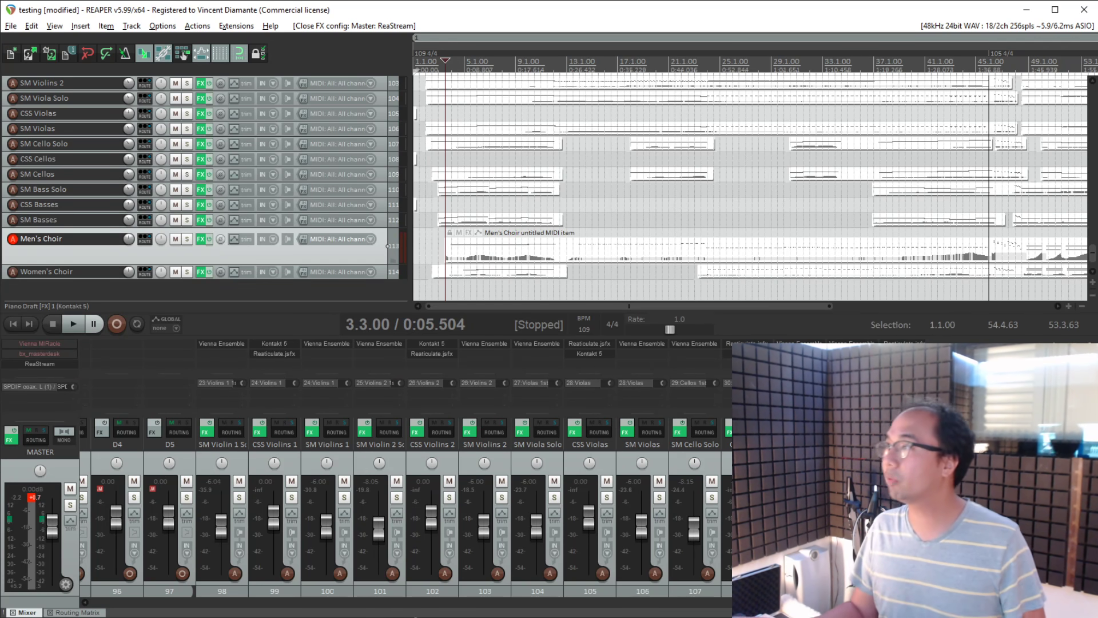